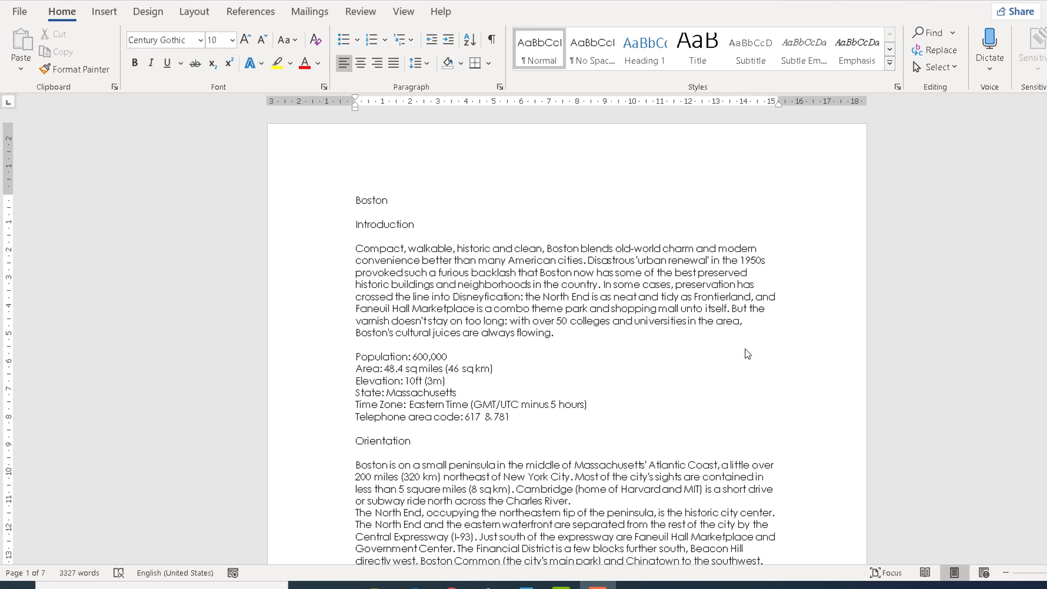
Indent the When to Go heading and its paragraph to about 1.75 cm at the left and 13.25 cm at the right, and justify them
scroll(530, 287, "down", 4)
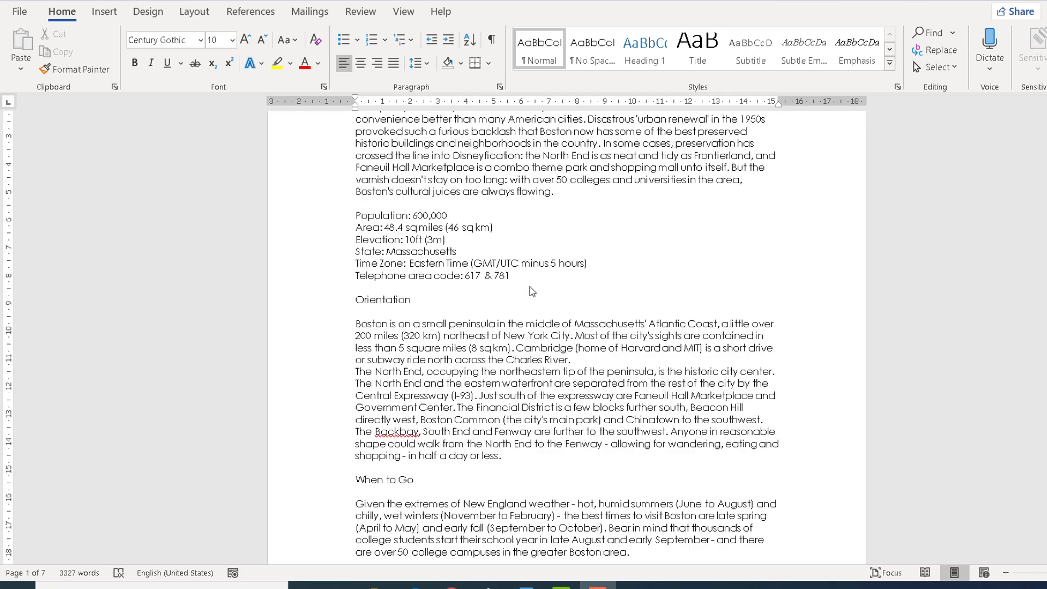
scroll(547, 295, "down", 6)
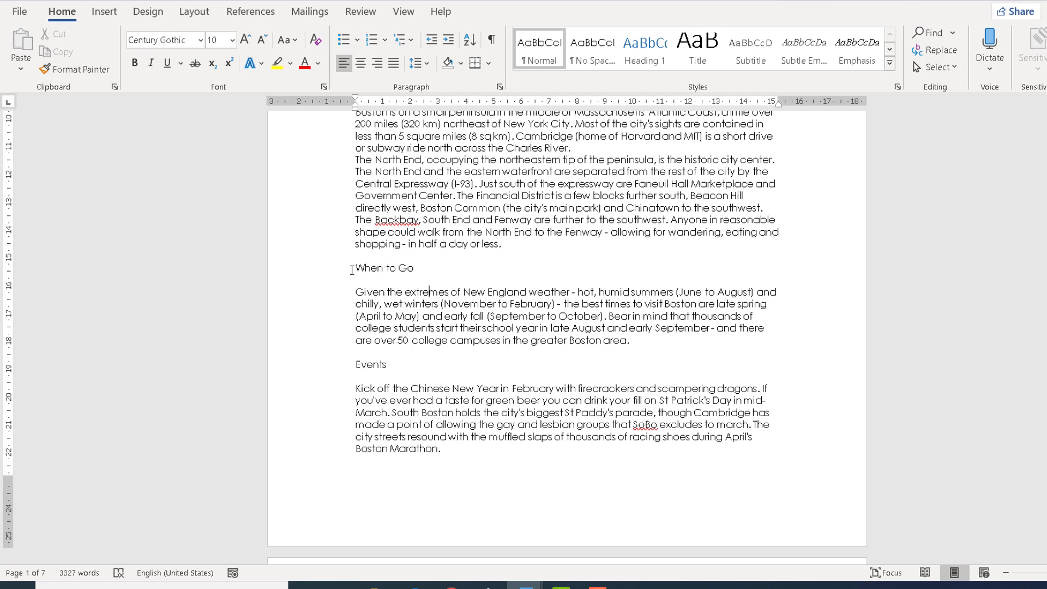
left_click_drag(333, 272, 326, 343)
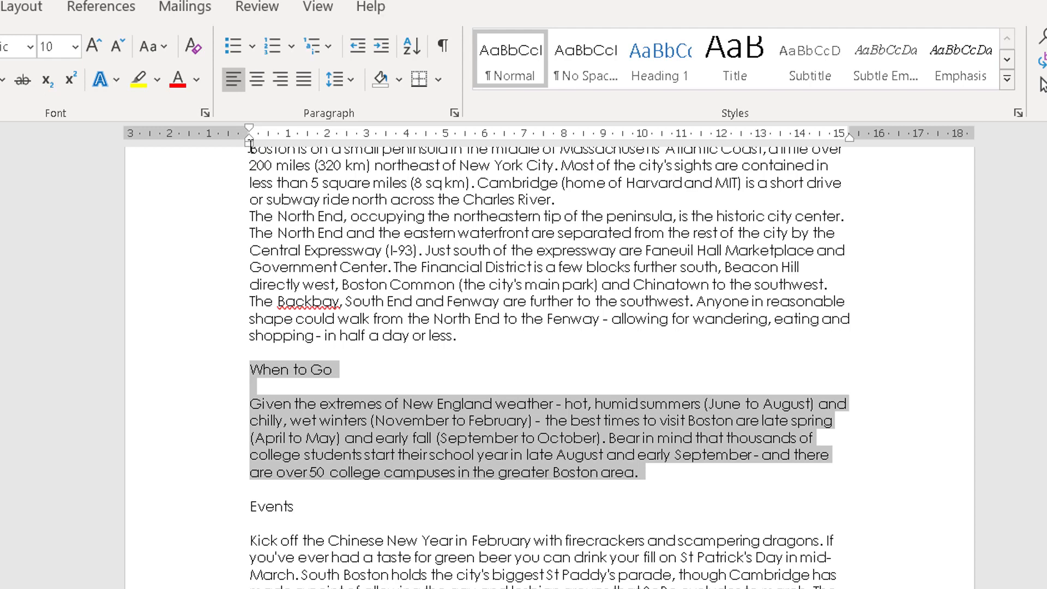
left_click_drag(249, 145, 317, 157)
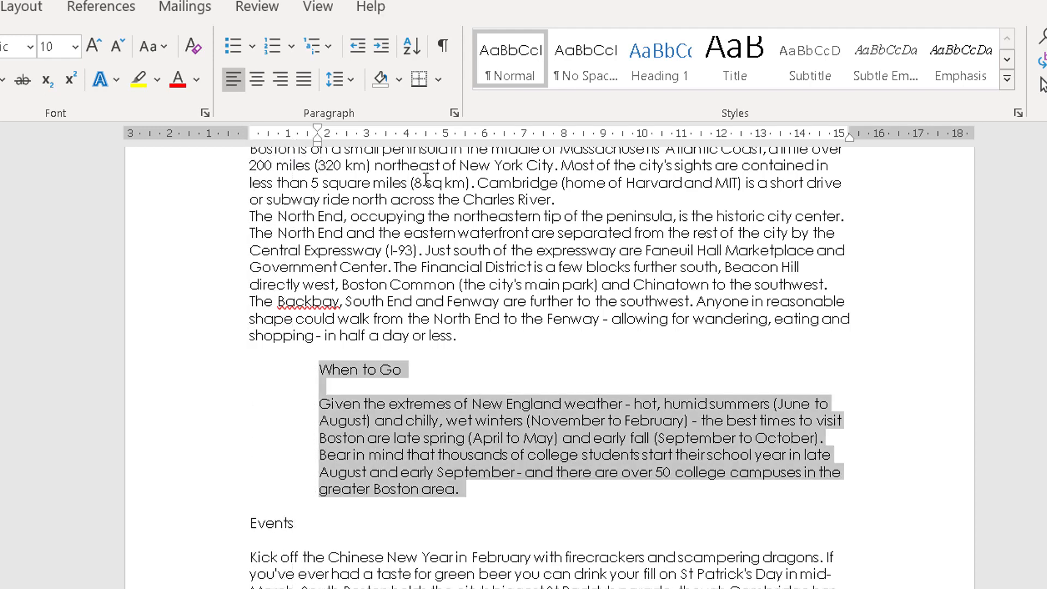
left_click_drag(849, 139, 774, 148)
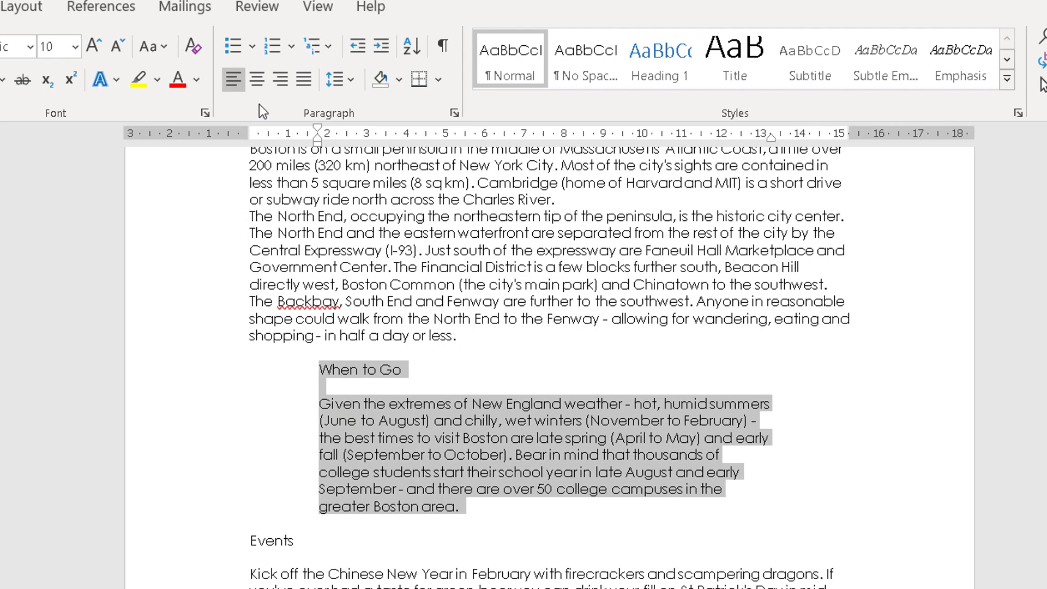
left_click(309, 81)
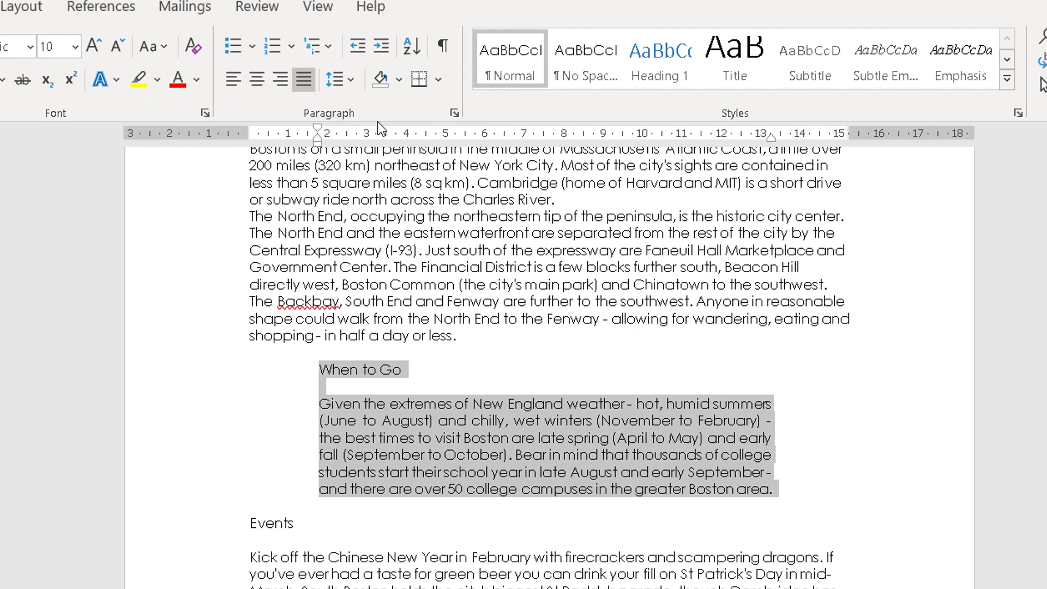
Choose a Box border for the selected When to Go paragraphs in the Borders and Shading settings
left_click(442, 84)
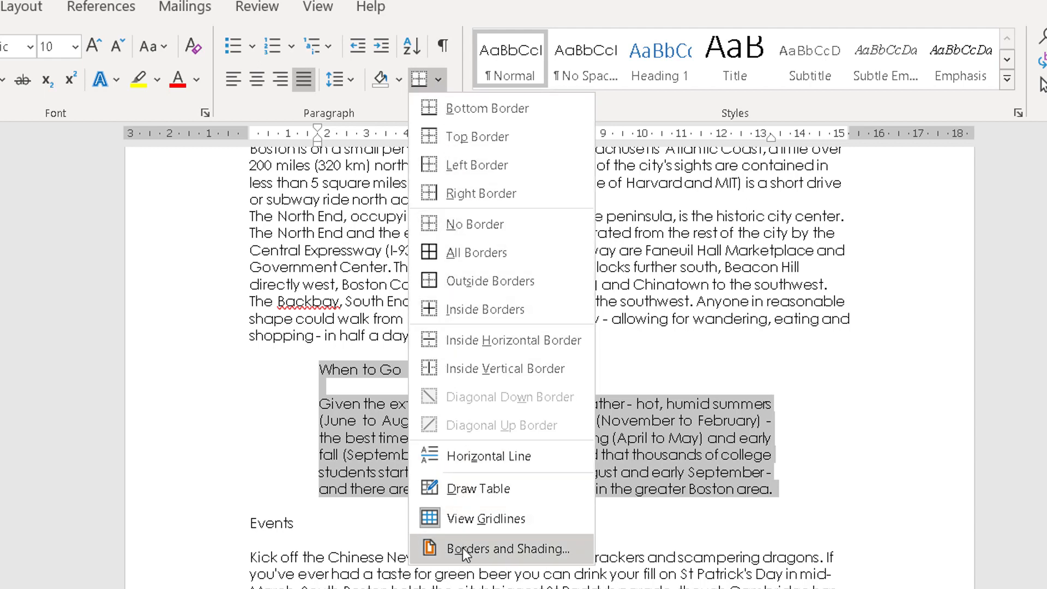
left_click(518, 554)
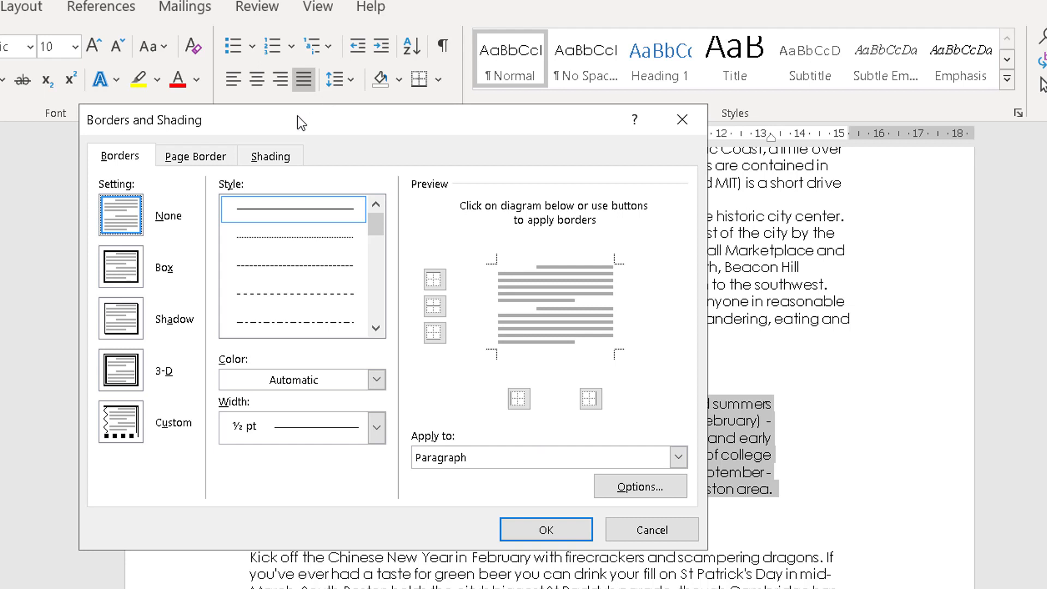
left_click_drag(297, 115, 239, 121)
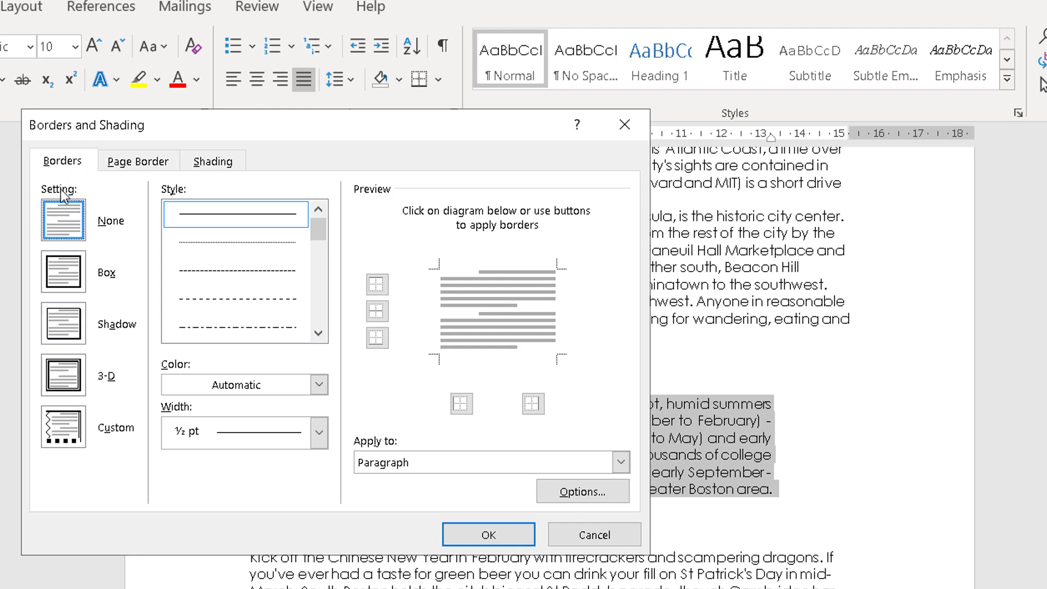
left_click(60, 277)
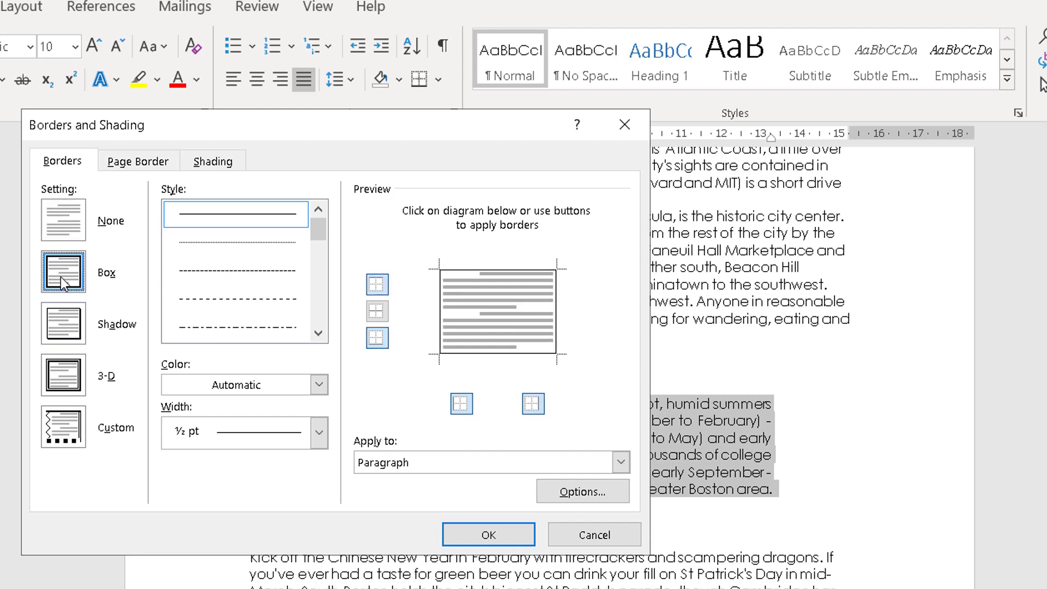
Compare the Shadow, None and Box border settings in the preview, ending on Box
left_click(69, 322)
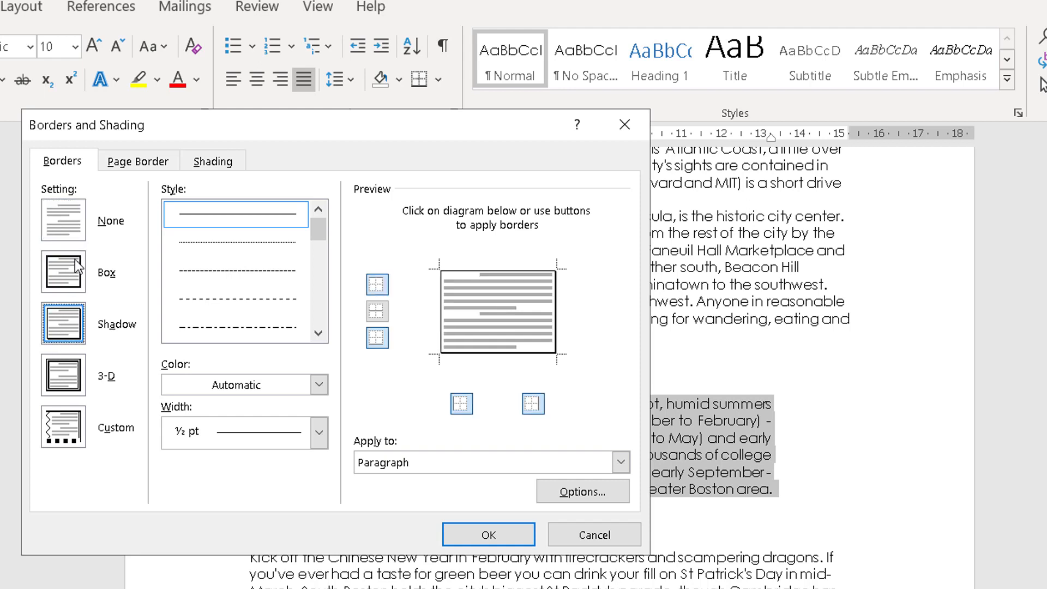
left_click(74, 260)
left_click(68, 330)
left_click(72, 280)
left_click(71, 321)
left_click(73, 281)
left_click(75, 232)
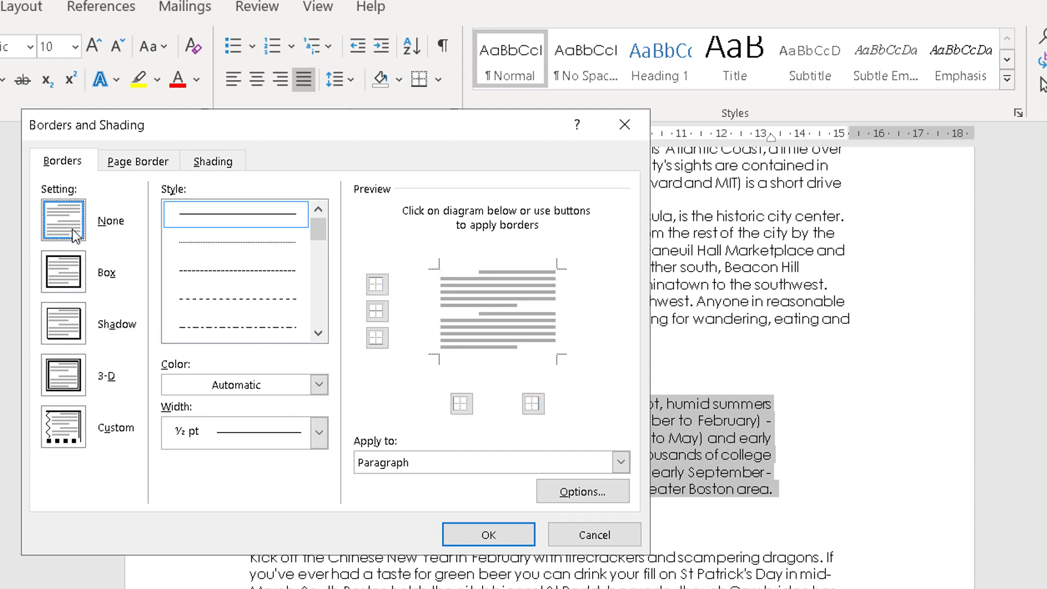
left_click(74, 269)
left_click(75, 322)
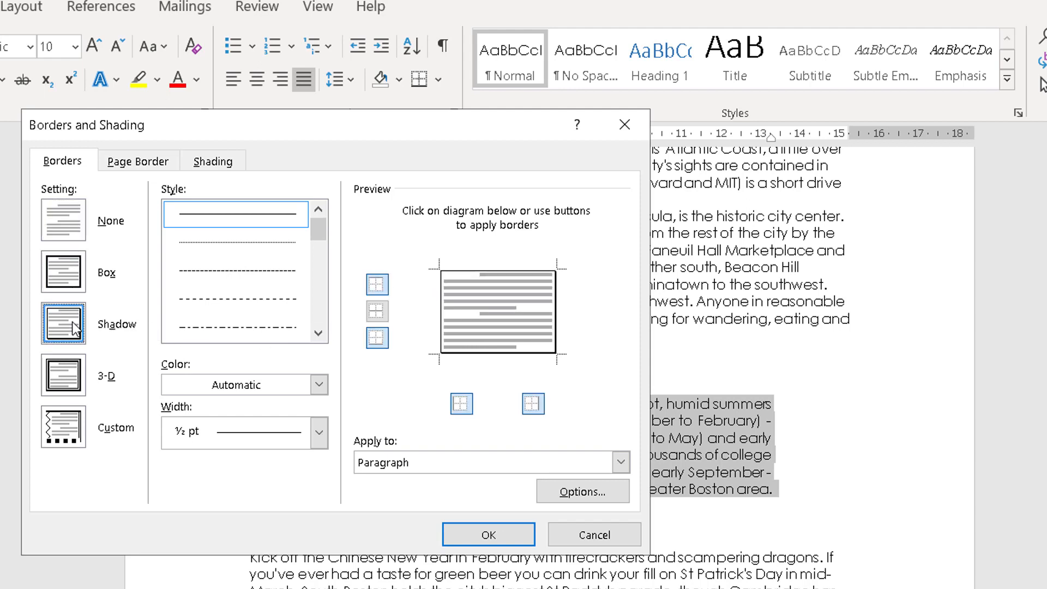
left_click(67, 276)
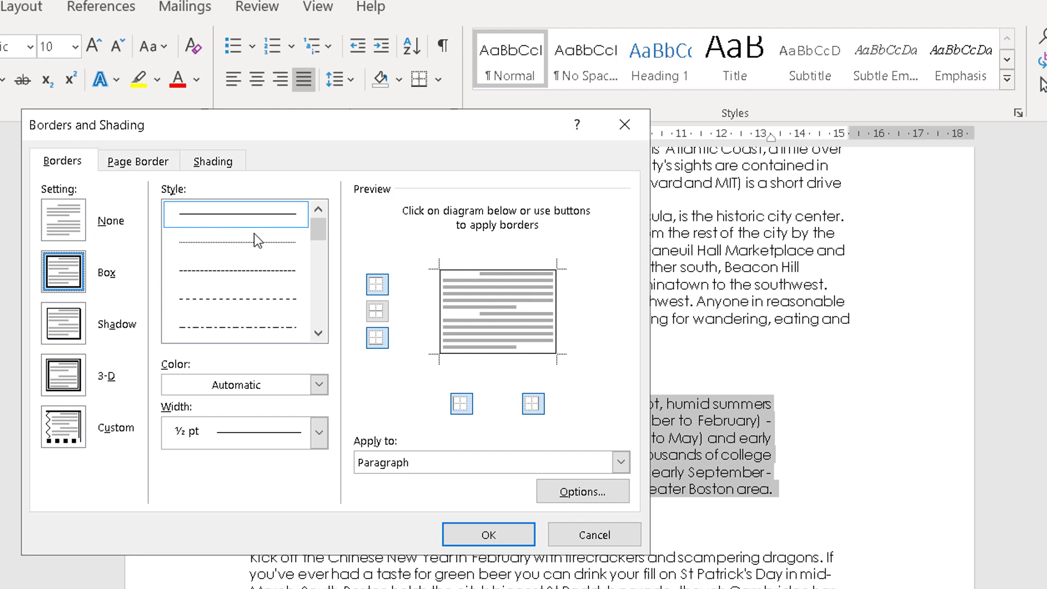
Try dashed, thick multi-line and wavy line styles for the box border, and return to the single solid line
left_click(264, 300)
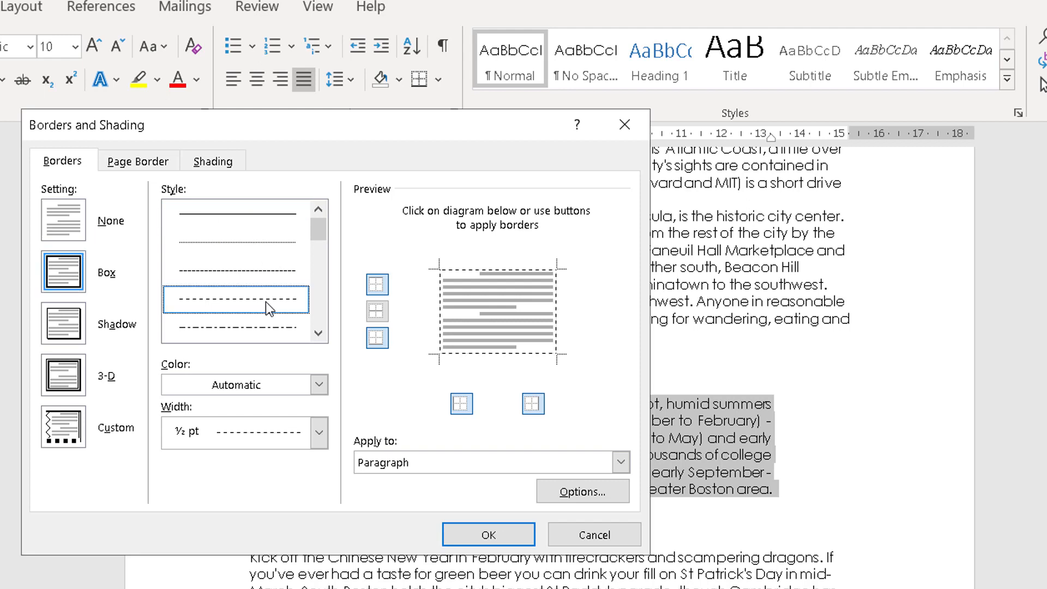
left_click(318, 333)
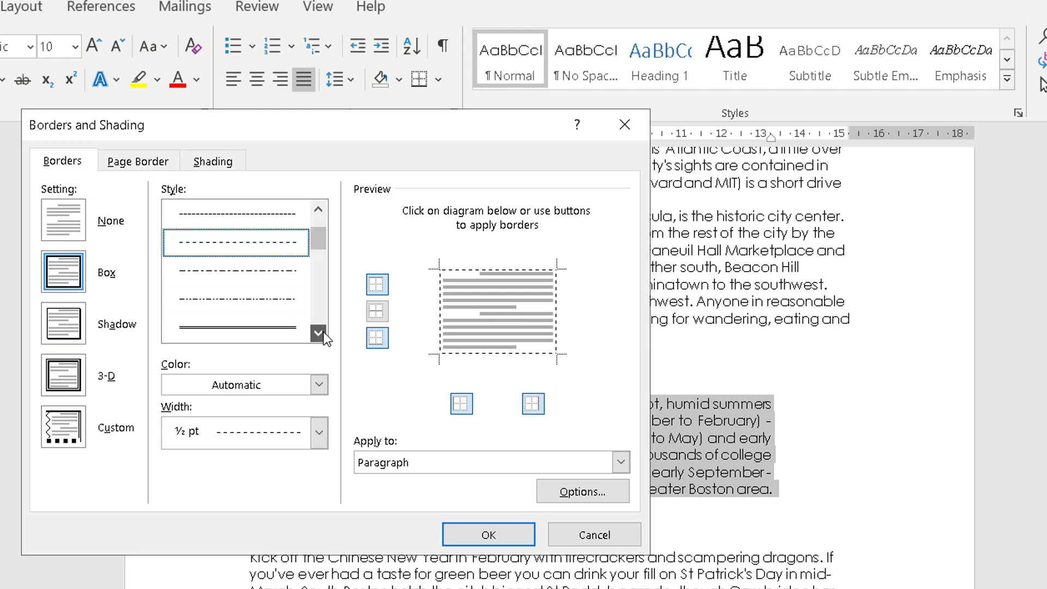
left_click(274, 325)
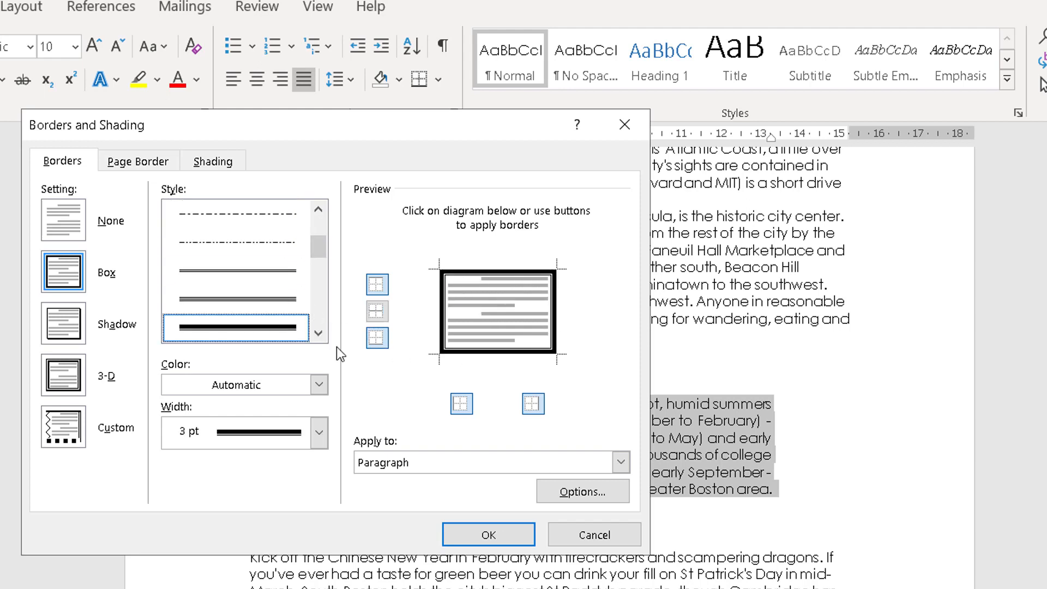
left_click(319, 333)
left_click(319, 333)
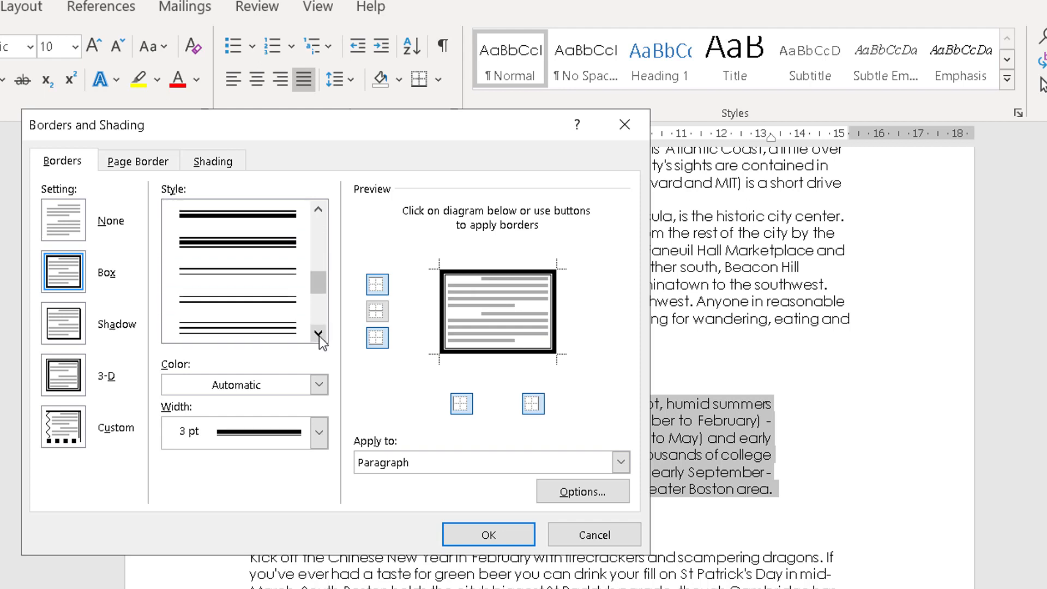
left_click(319, 333)
left_click(246, 278)
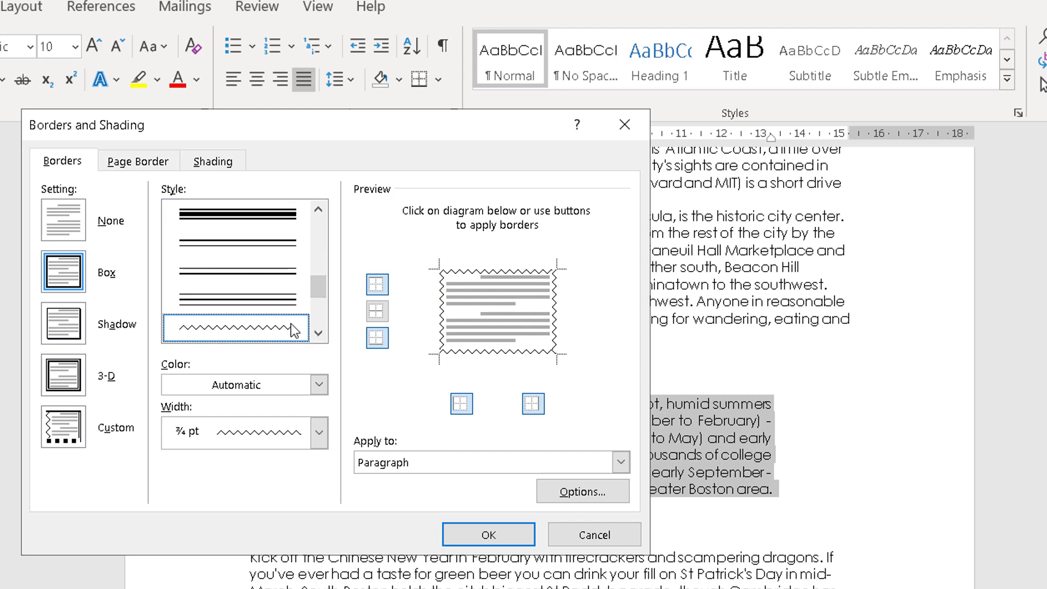
left_click_drag(316, 285, 338, 220)
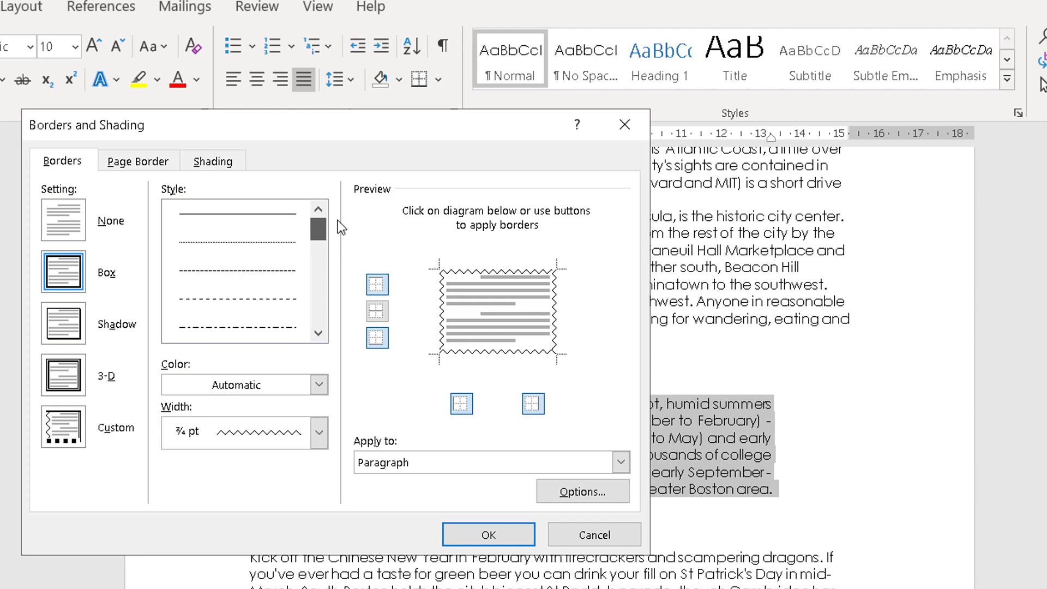
left_click(262, 212)
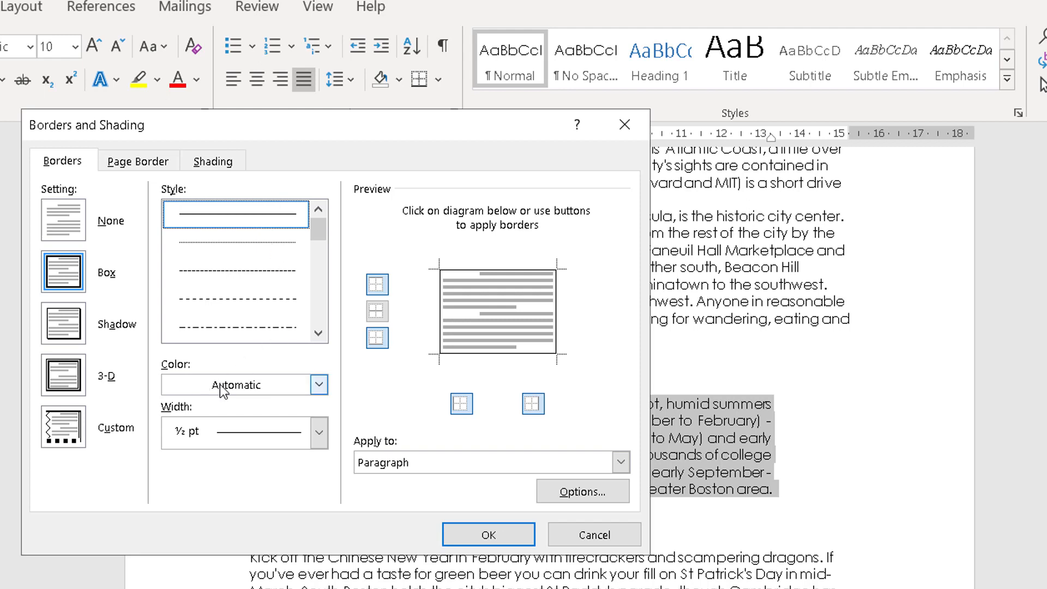
Set the box border's color to the theme blue and its width to 3 pt, and apply it to the paragraphs
left_click(319, 385)
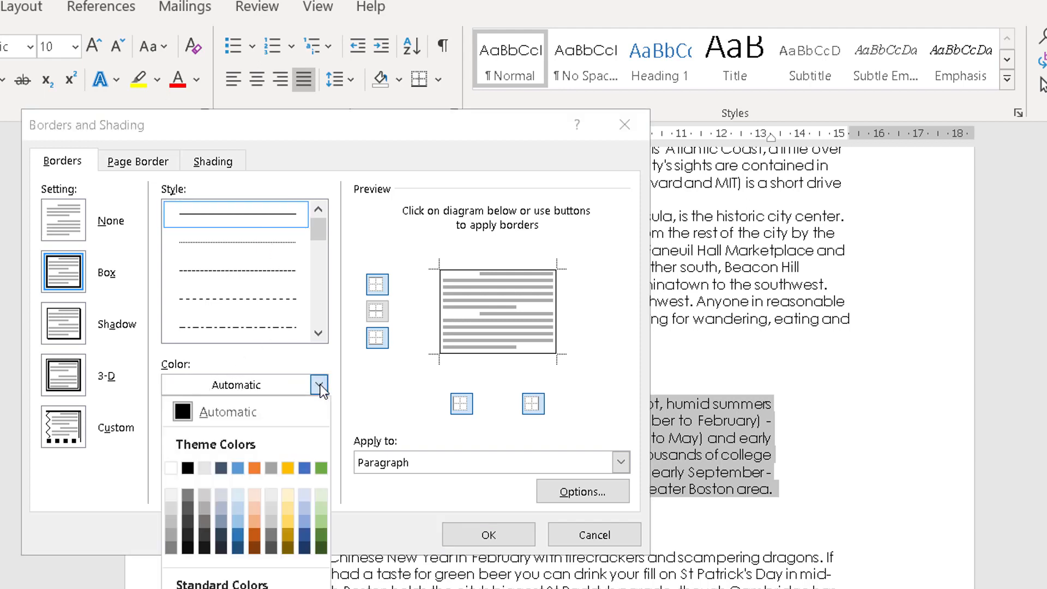
left_click(305, 468)
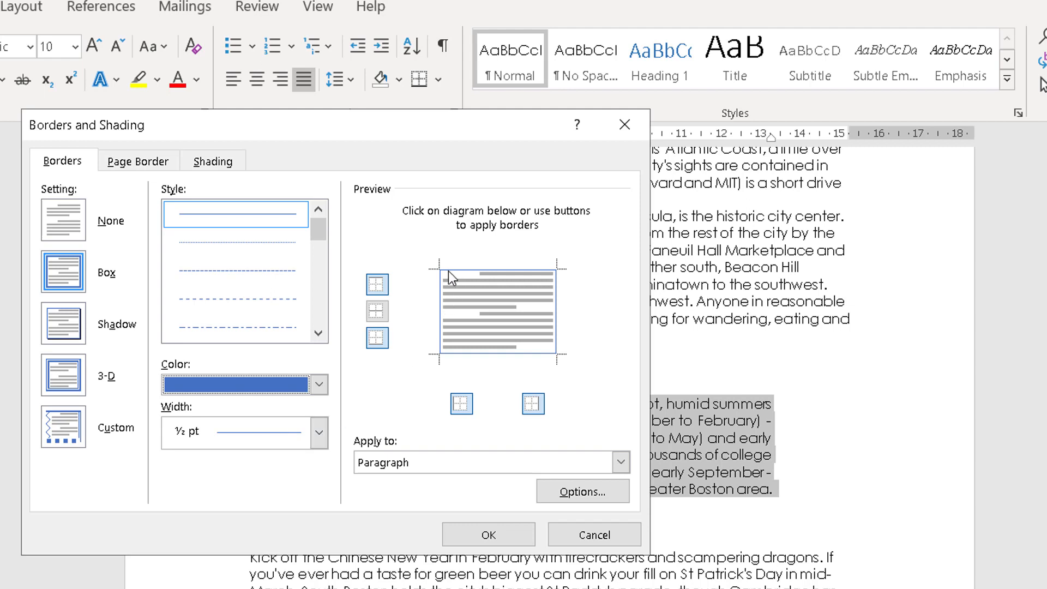
left_click(320, 431)
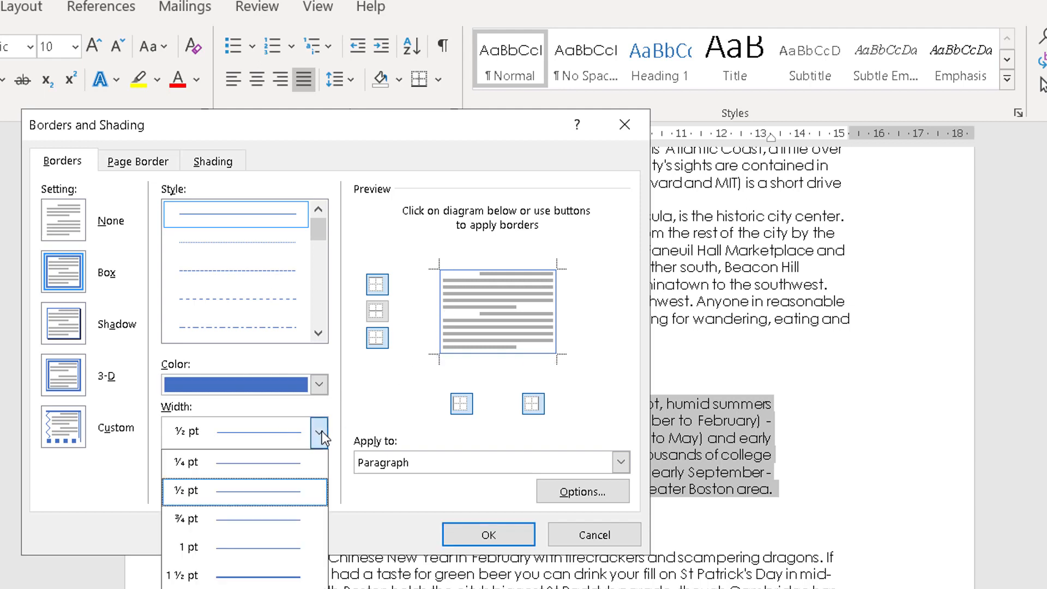
left_click(235, 586)
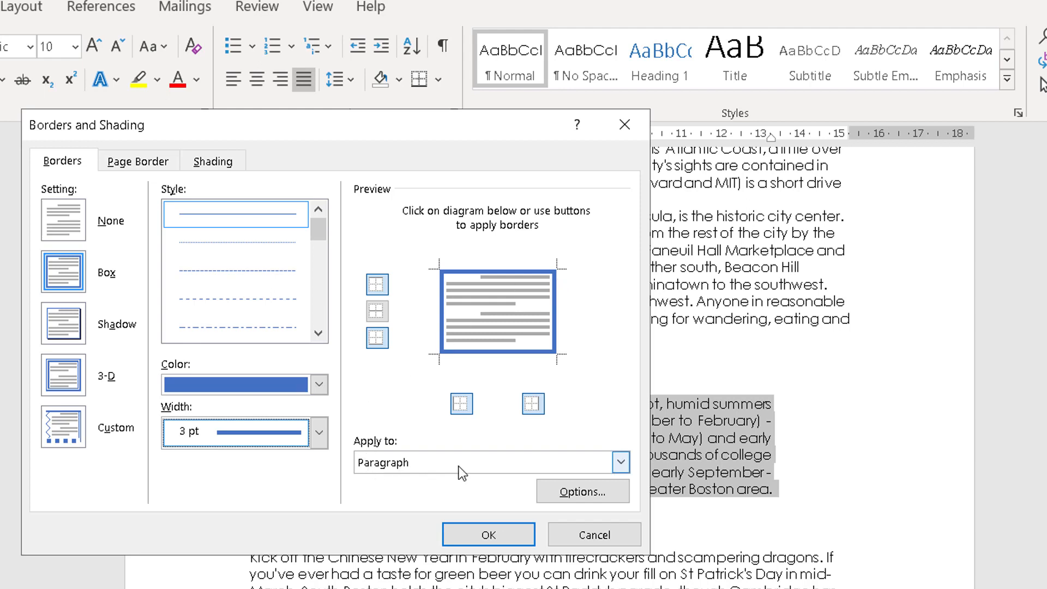
left_click(480, 536)
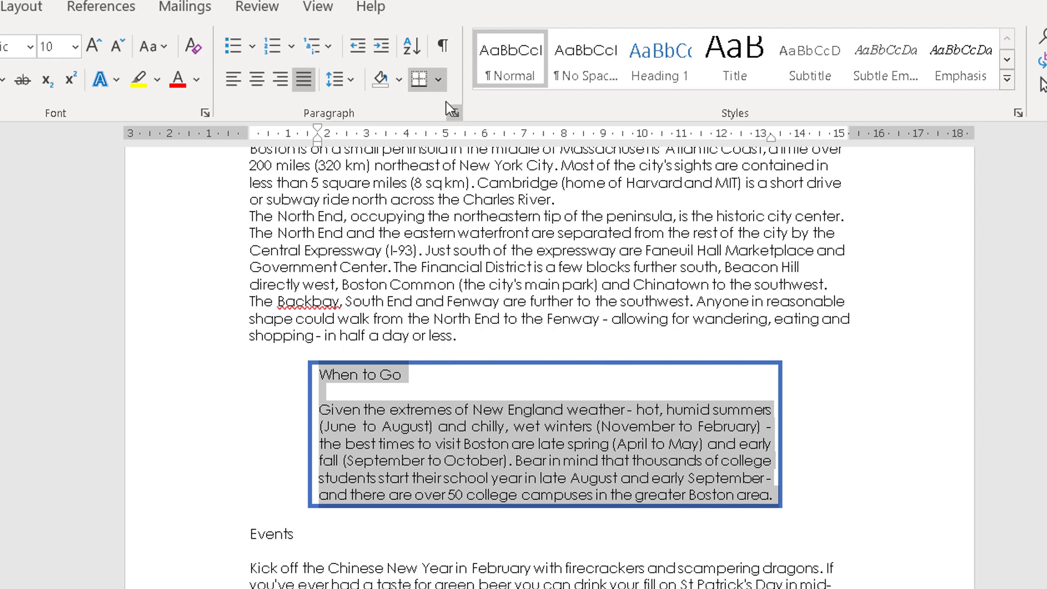
Shade the bordered When to Go paragraphs with a light blue theme fill and deselect them
left_click(439, 80)
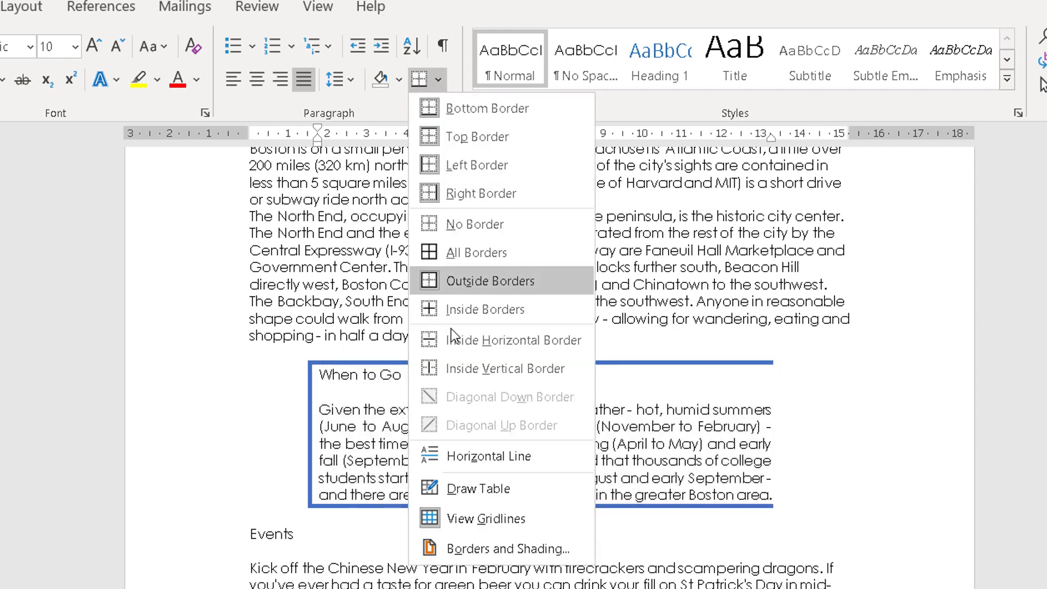
left_click(476, 548)
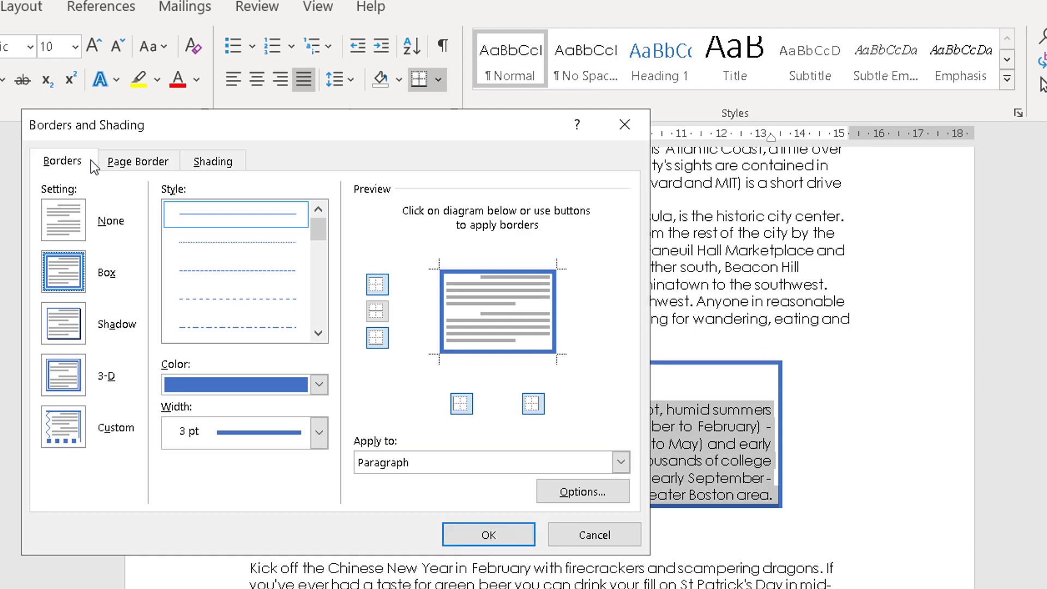
left_click(231, 159)
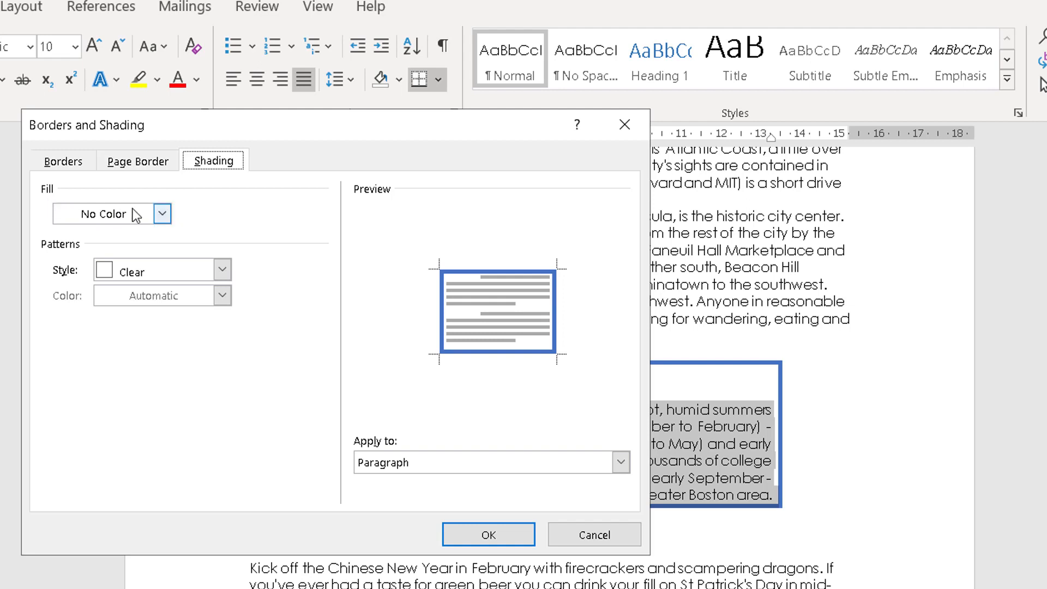
left_click(163, 214)
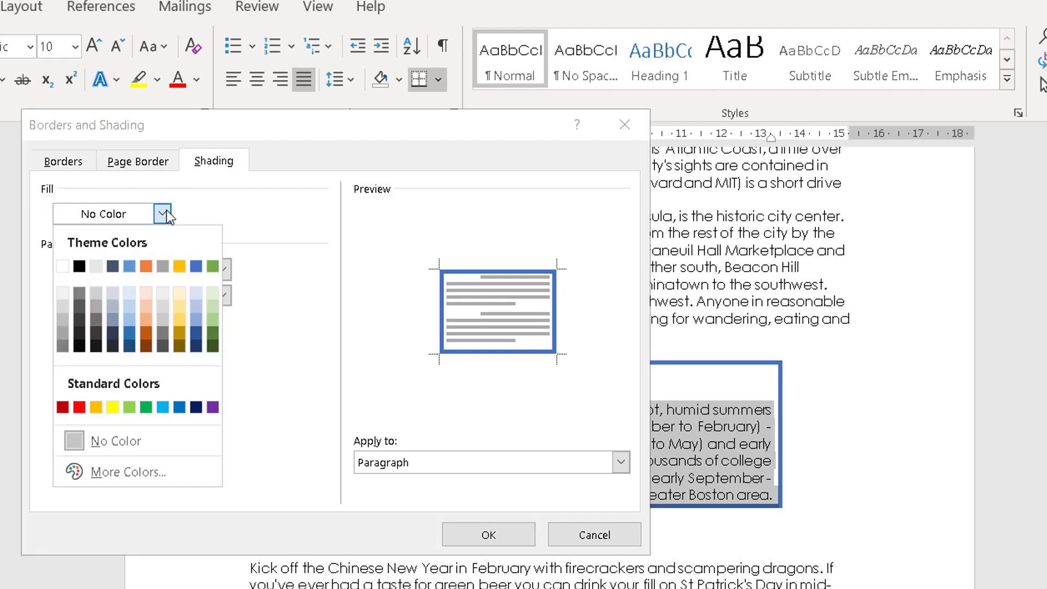
left_click(130, 308)
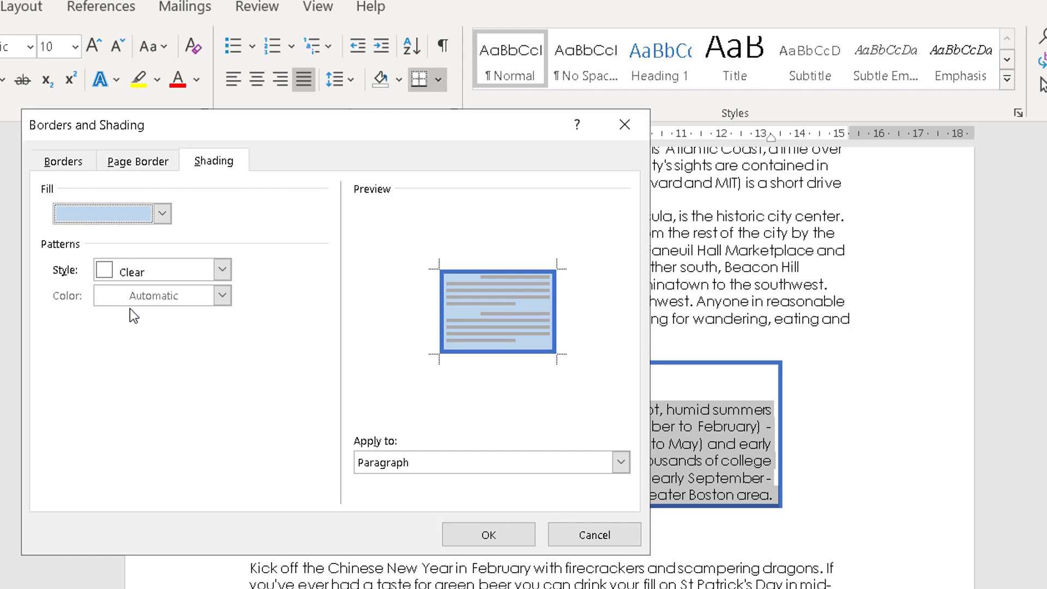
left_click(466, 542)
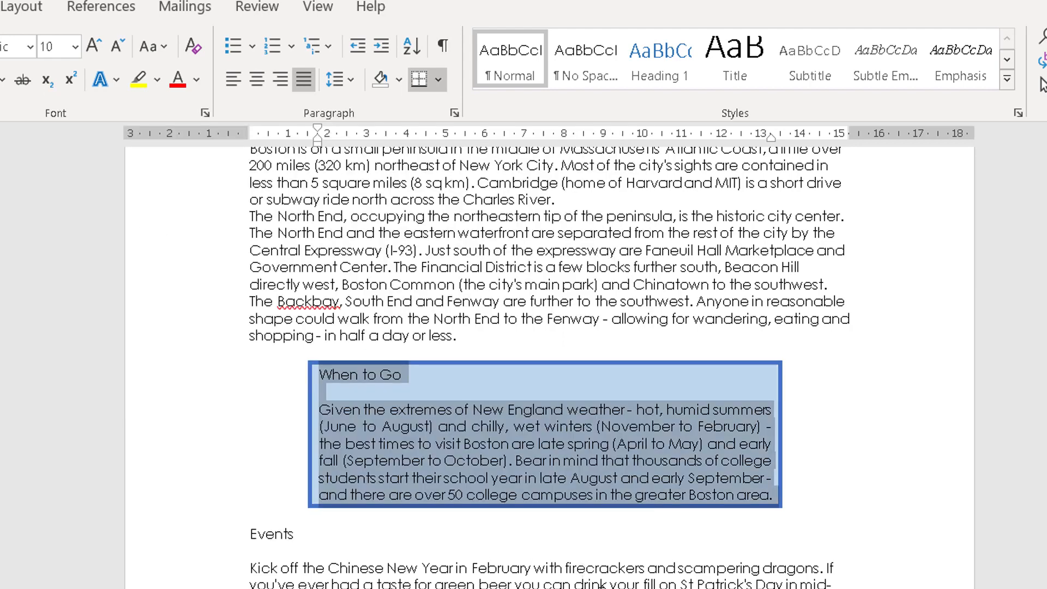
left_click(796, 572)
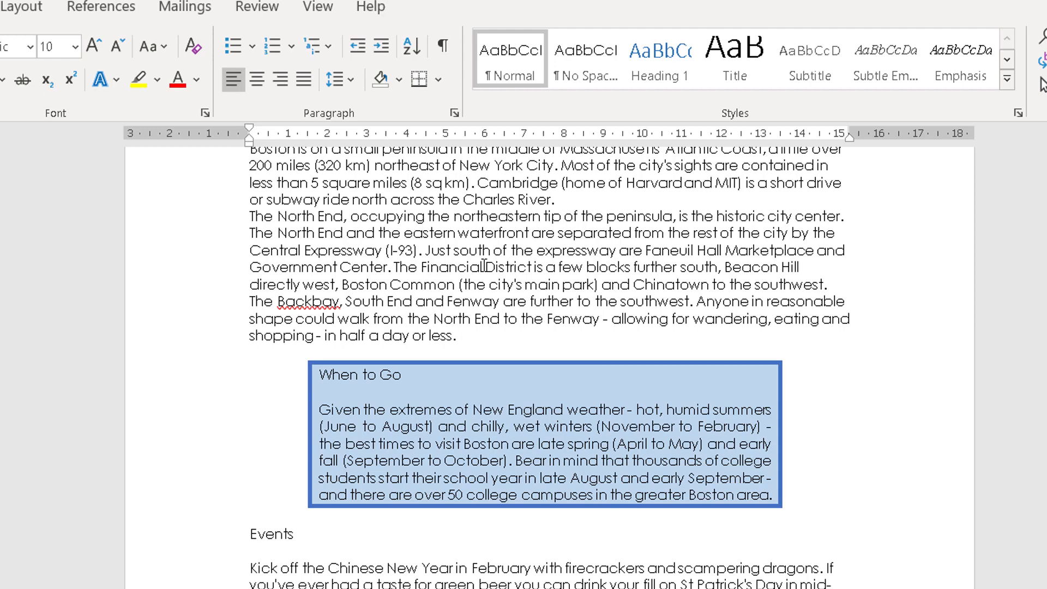
Select the Commuter trains paragraph at the end of the document and open its Borders and Shading settings
key("ctrl+End")
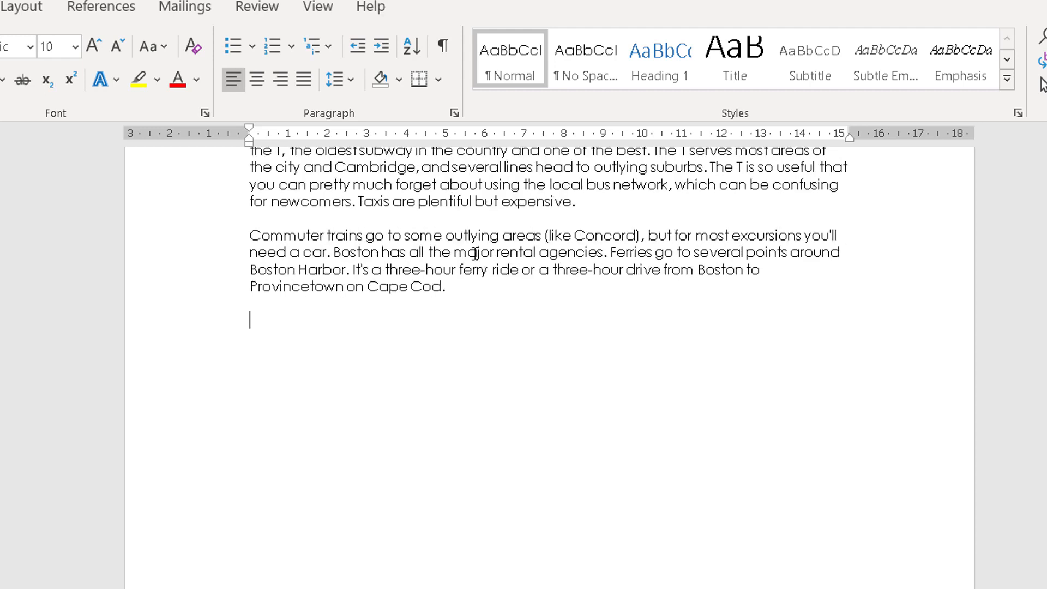
scroll(606, 396, "up", 3)
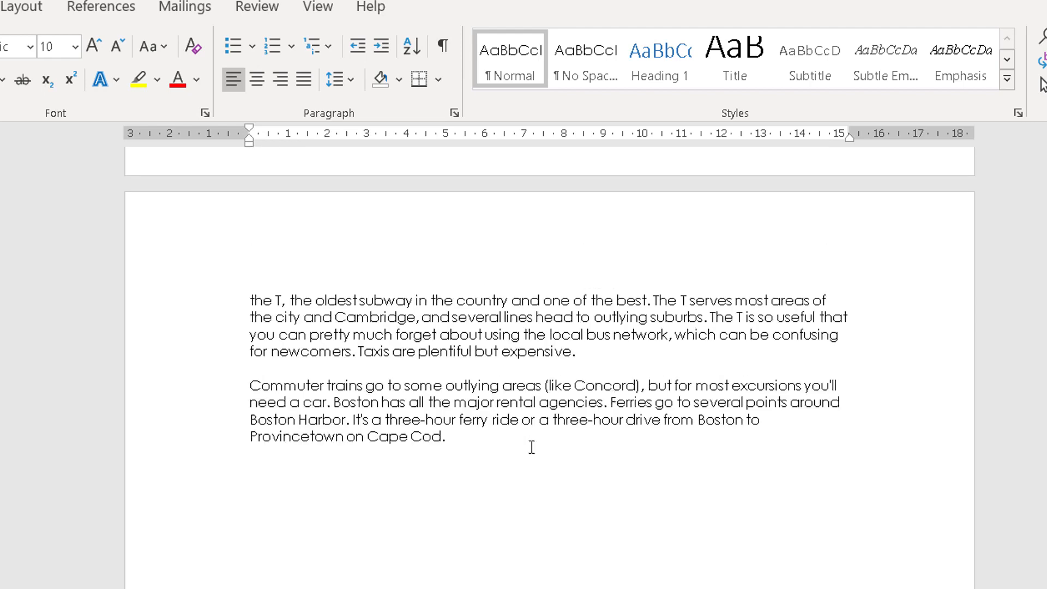
left_click(324, 404)
left_click_drag(216, 396, 215, 439)
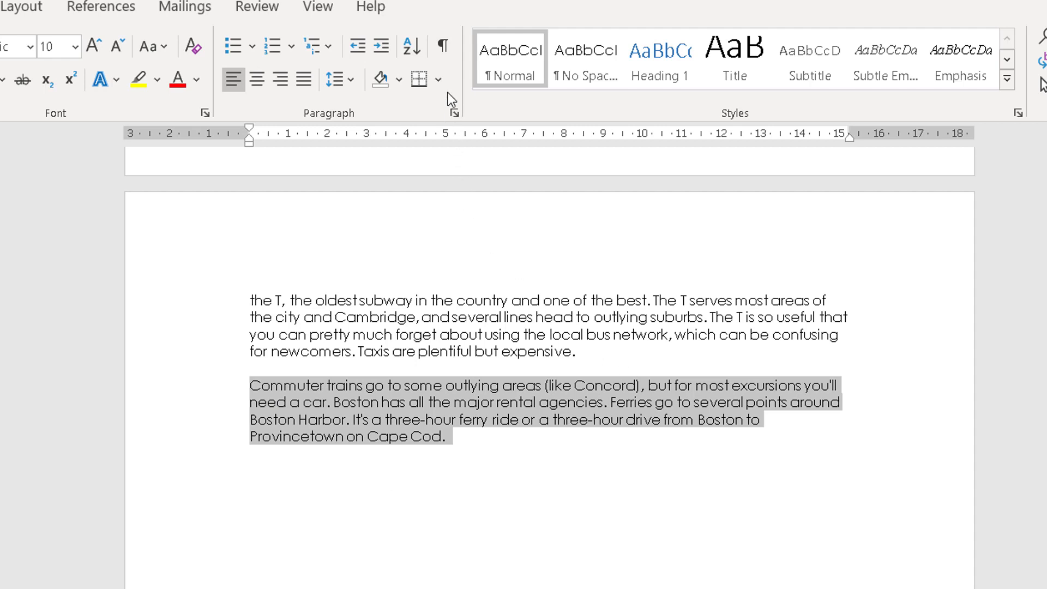
left_click(439, 81)
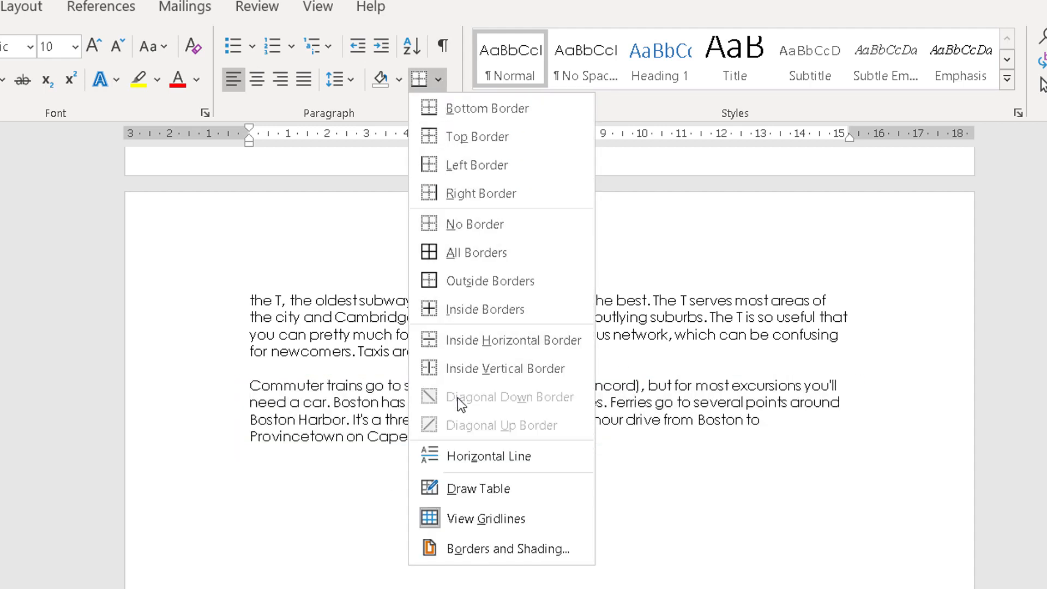
left_click(469, 548)
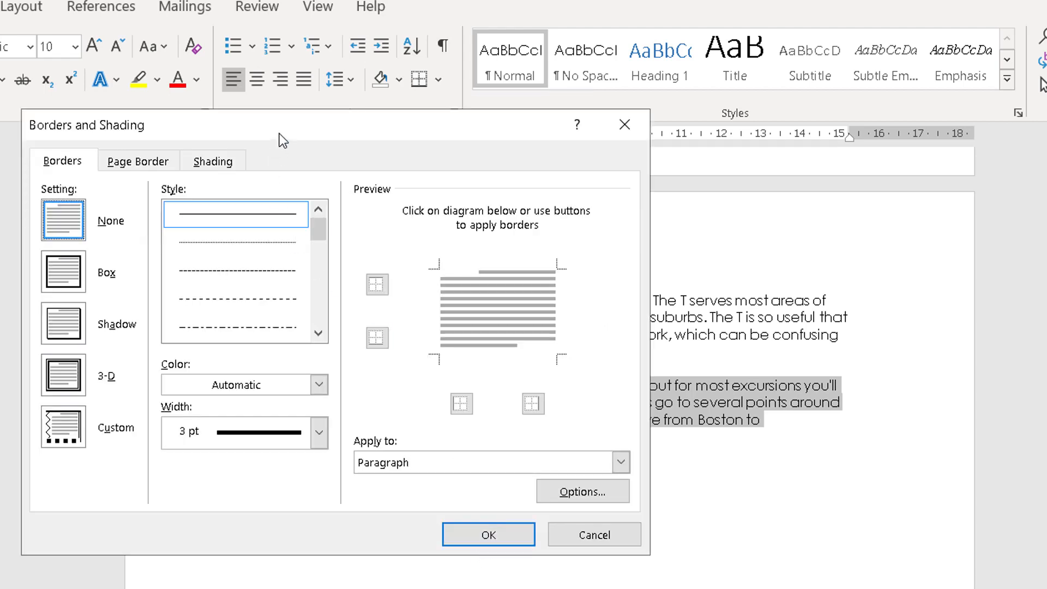
left_click_drag(249, 143, 206, 169)
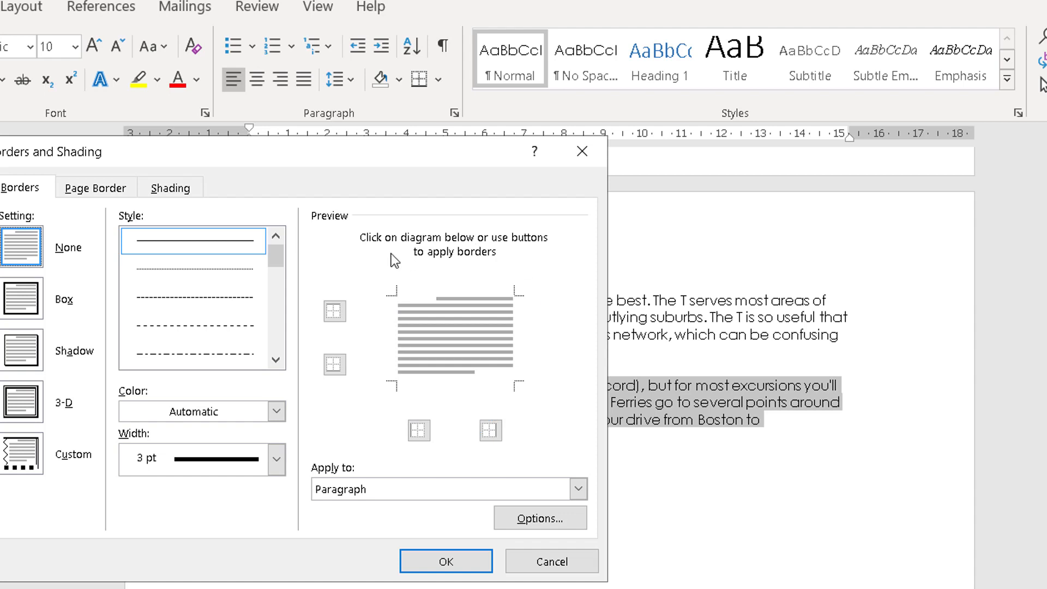
Try the Box setting and the individual top, bottom, left and right borders in the preview, clearing each one again
left_click(20, 304)
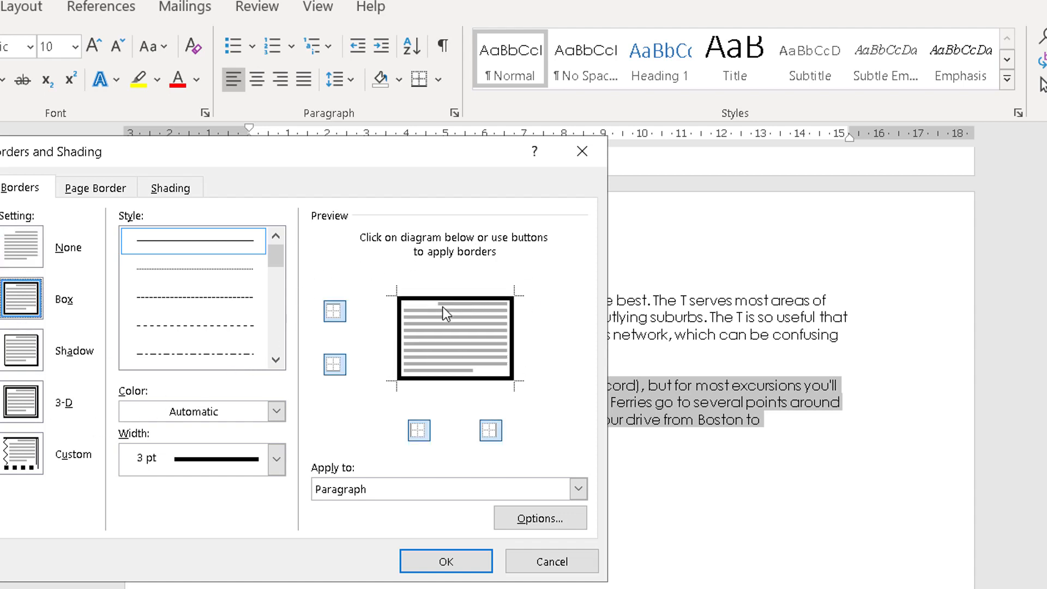
left_click(30, 249)
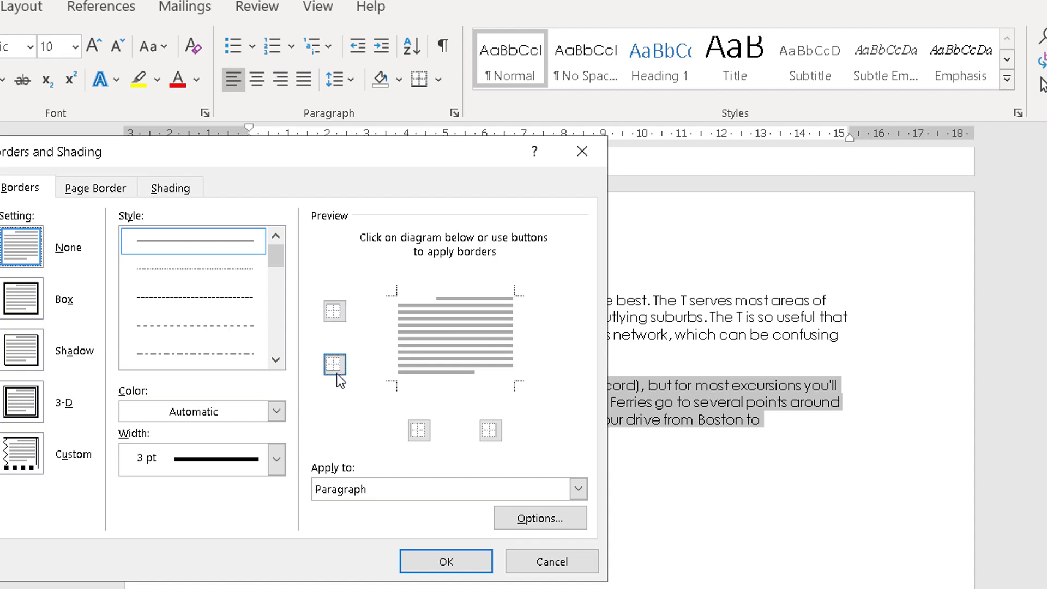
left_click(338, 314)
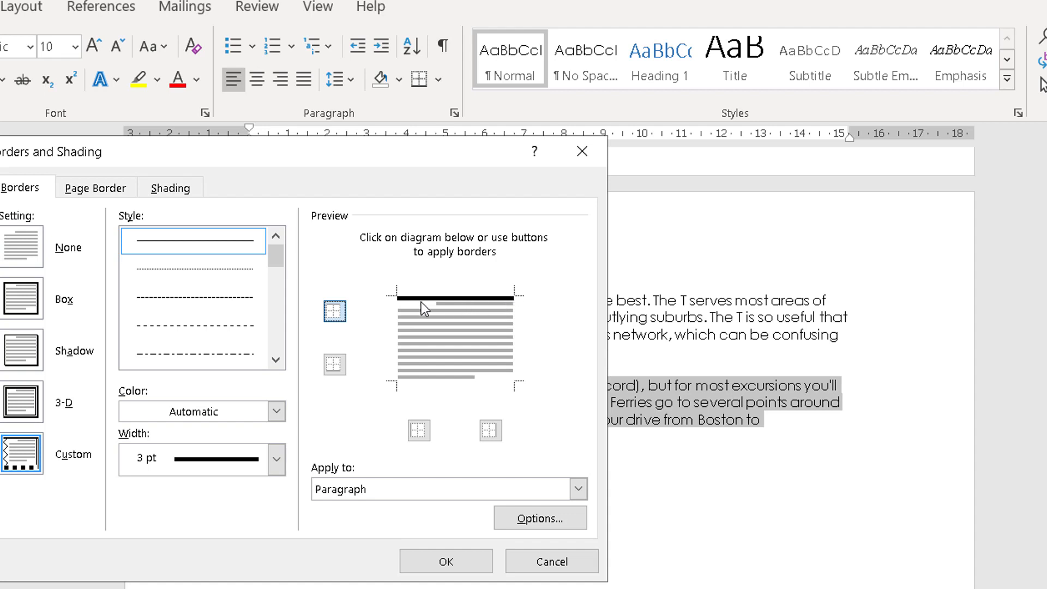
left_click(341, 315)
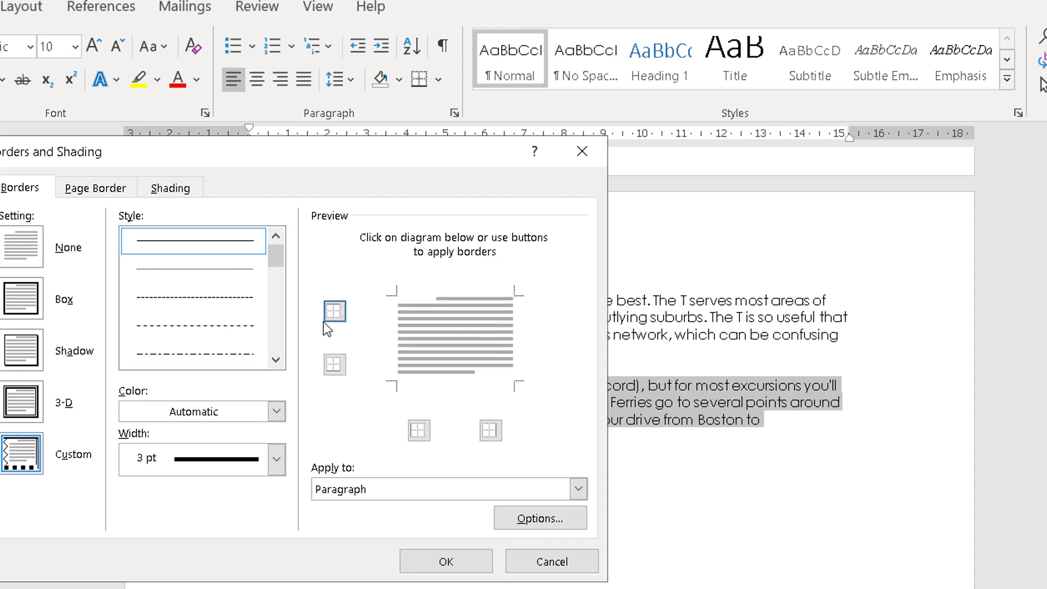
left_click(336, 314)
left_click(339, 317)
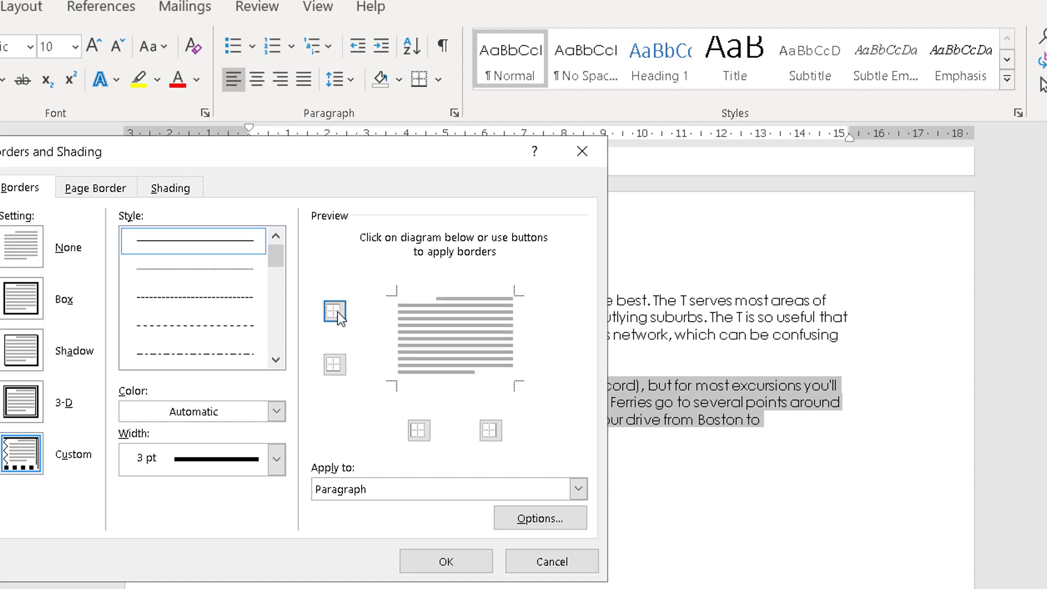
left_click(334, 367)
left_click(332, 371)
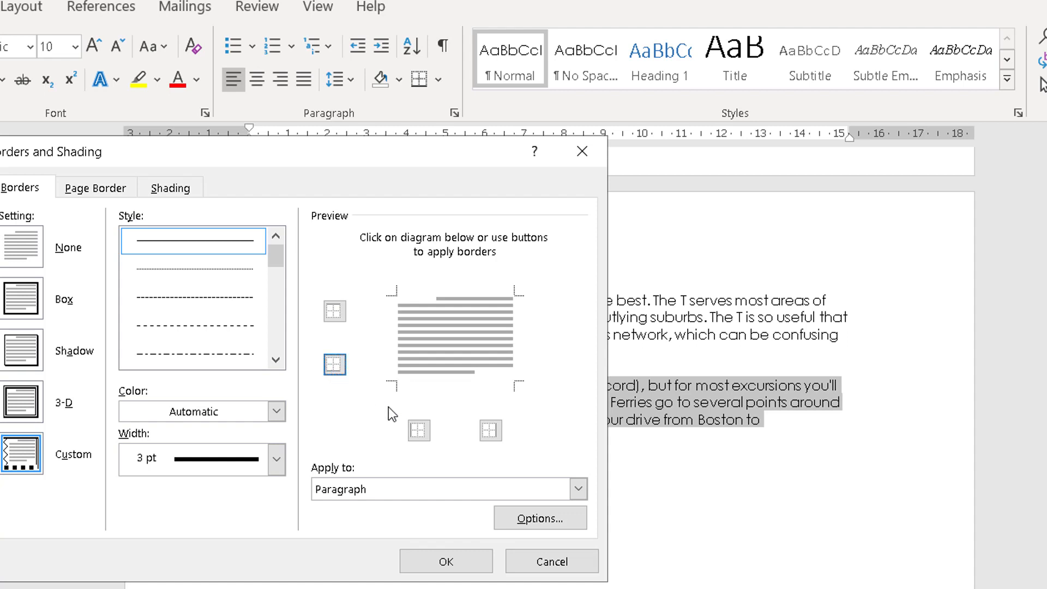
left_click(423, 432)
left_click(423, 431)
left_click(491, 431)
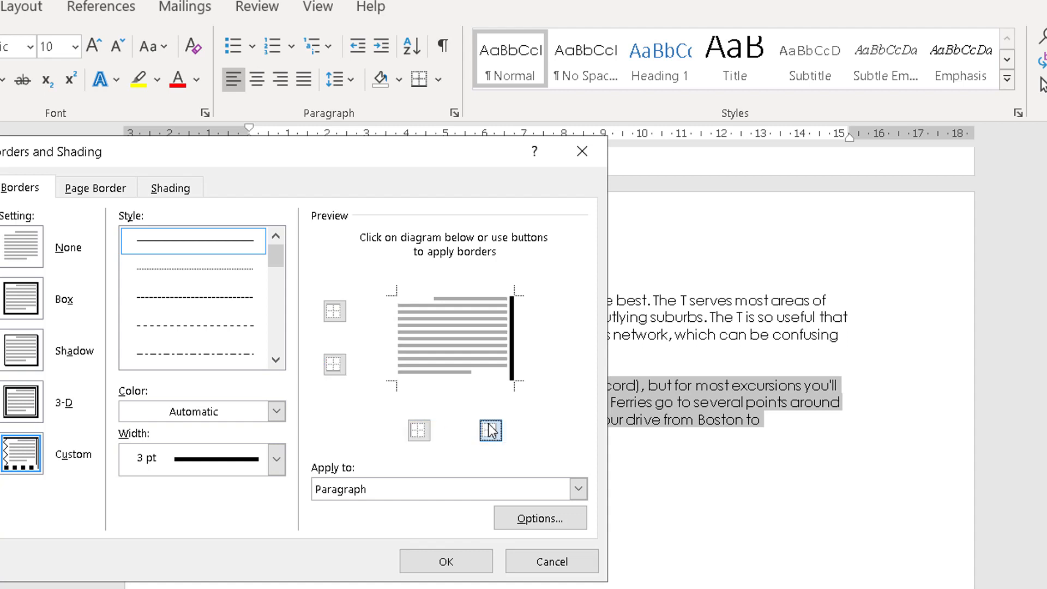
left_click(491, 431)
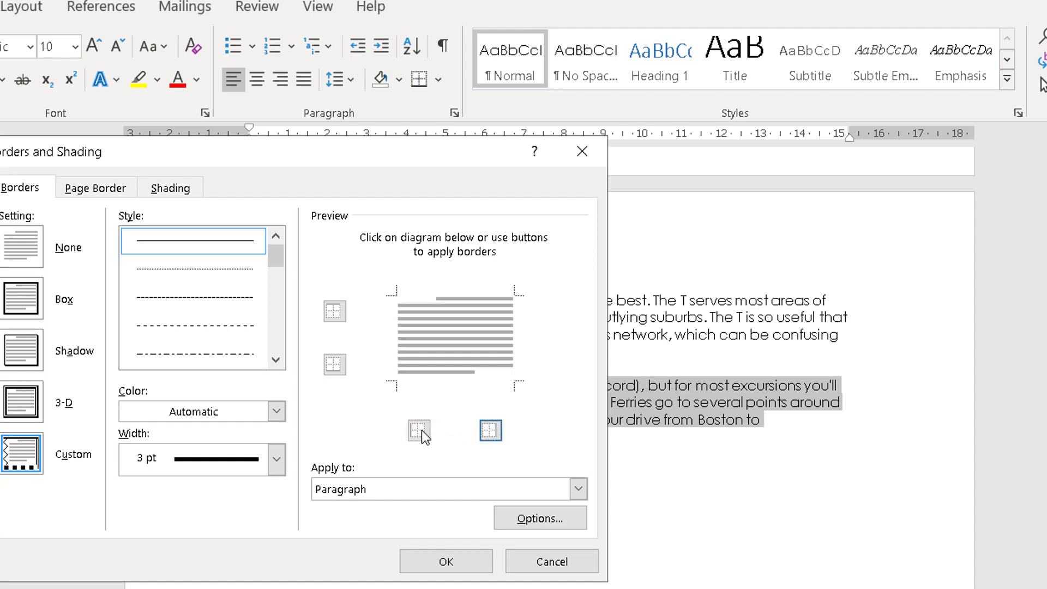
Add top and bottom borders in the preview, and set the line color to red and its width to 4 ½ pt
left_click(339, 313)
left_click(330, 368)
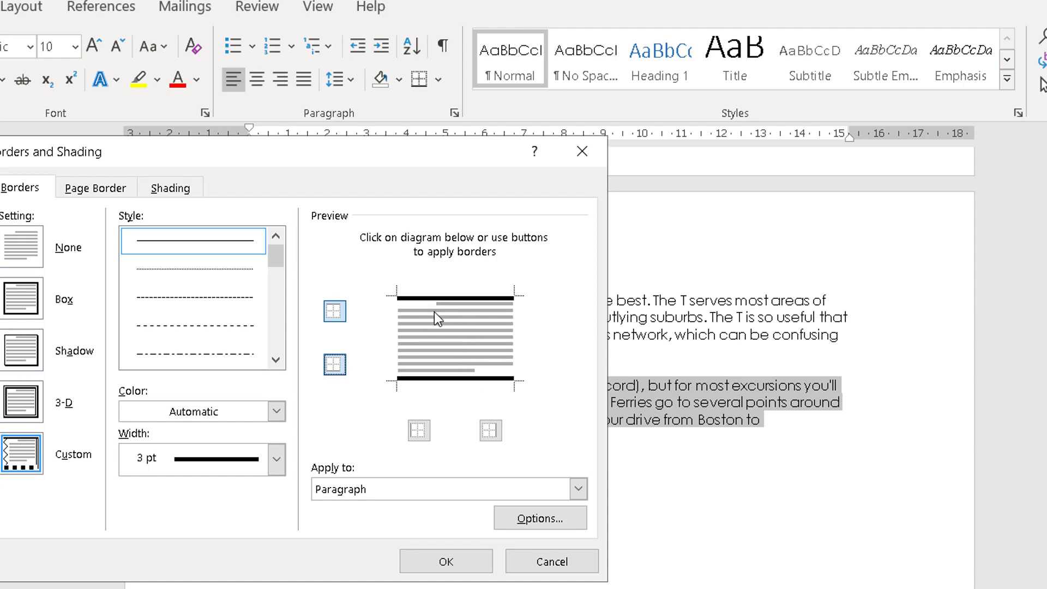
left_click(276, 412)
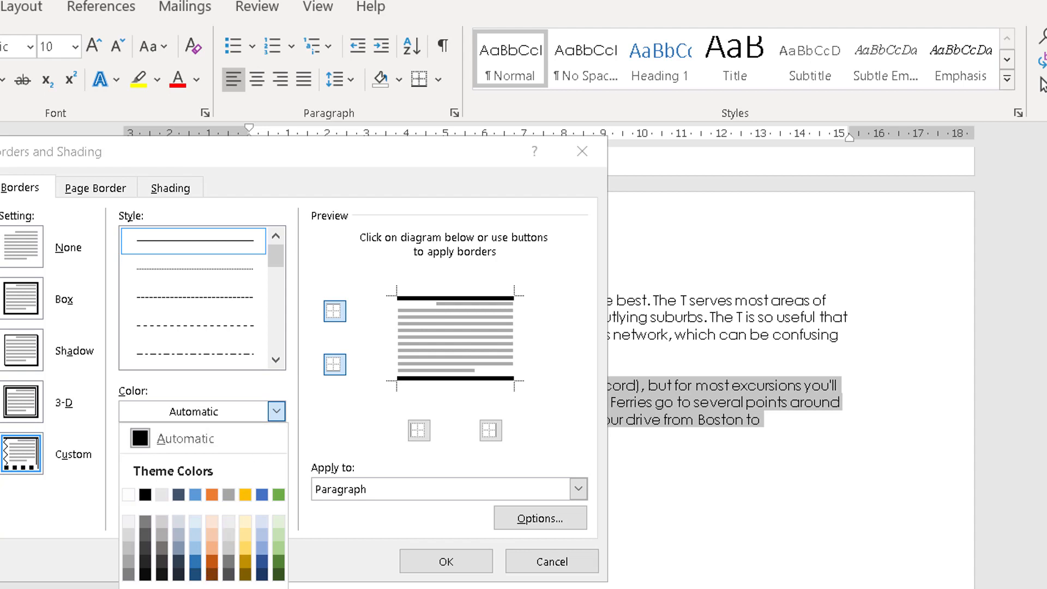
left_click(145, 588)
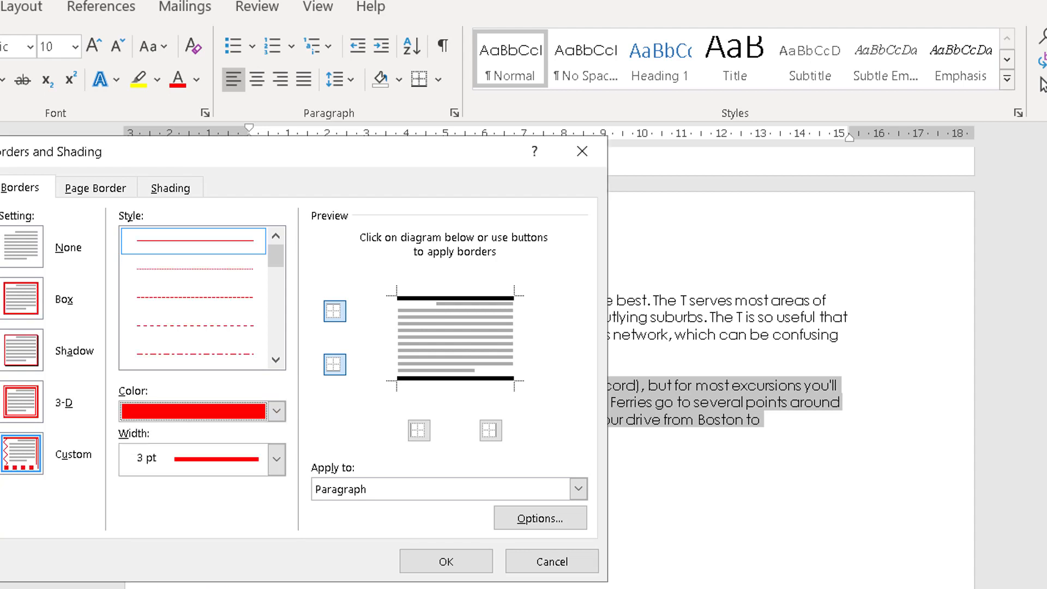
left_click(277, 459)
left_click(216, 588)
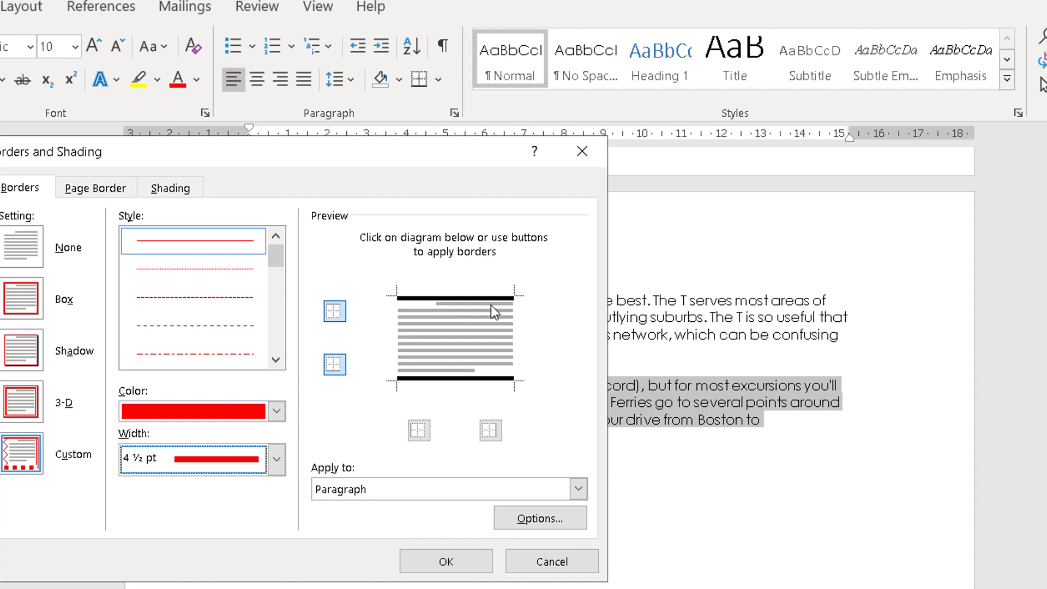
Replace the top and bottom borders with the red 4 ½ pt line, apply them to the paragraph and deselect it
left_click(339, 312)
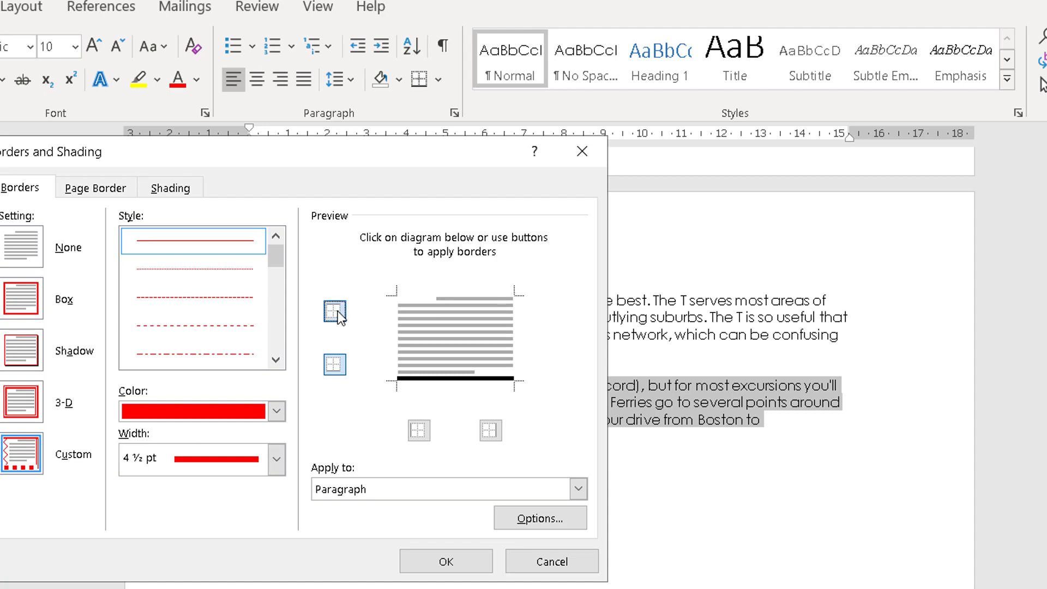
left_click(338, 312)
left_click(339, 368)
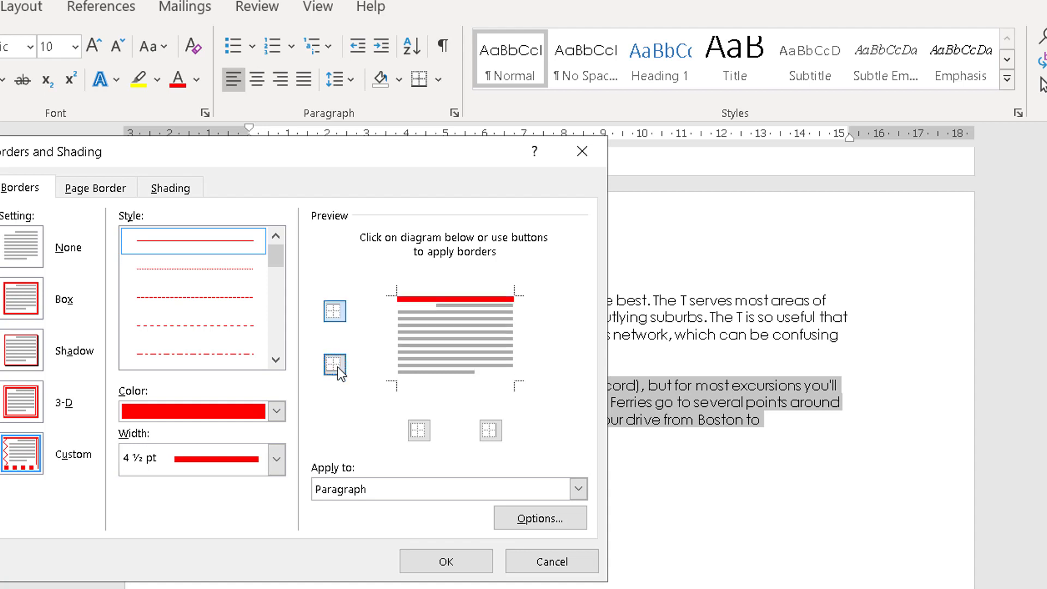
left_click(338, 367)
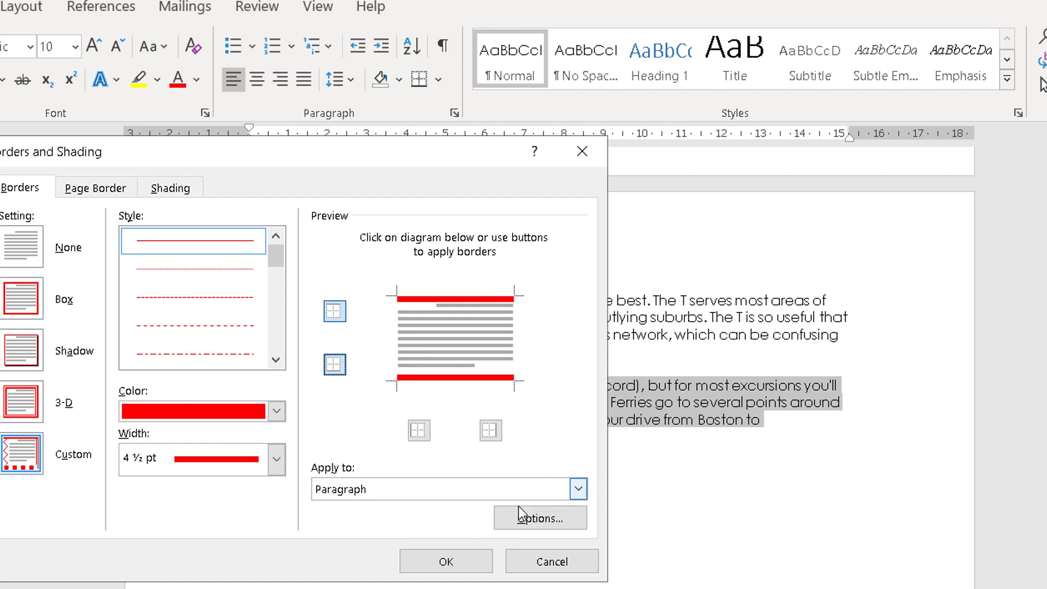
left_click(460, 561)
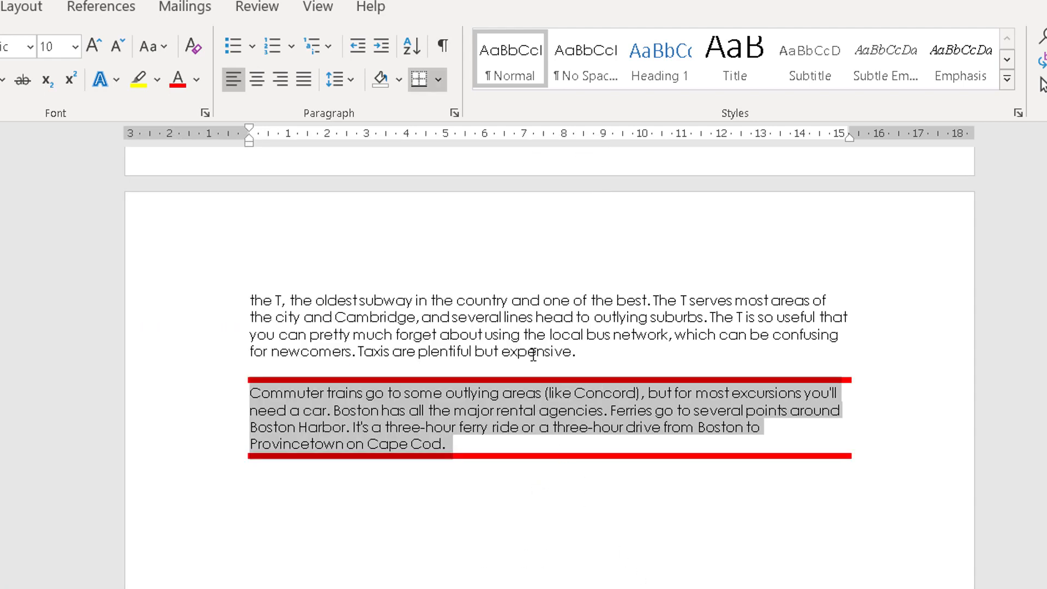
left_click(533, 336)
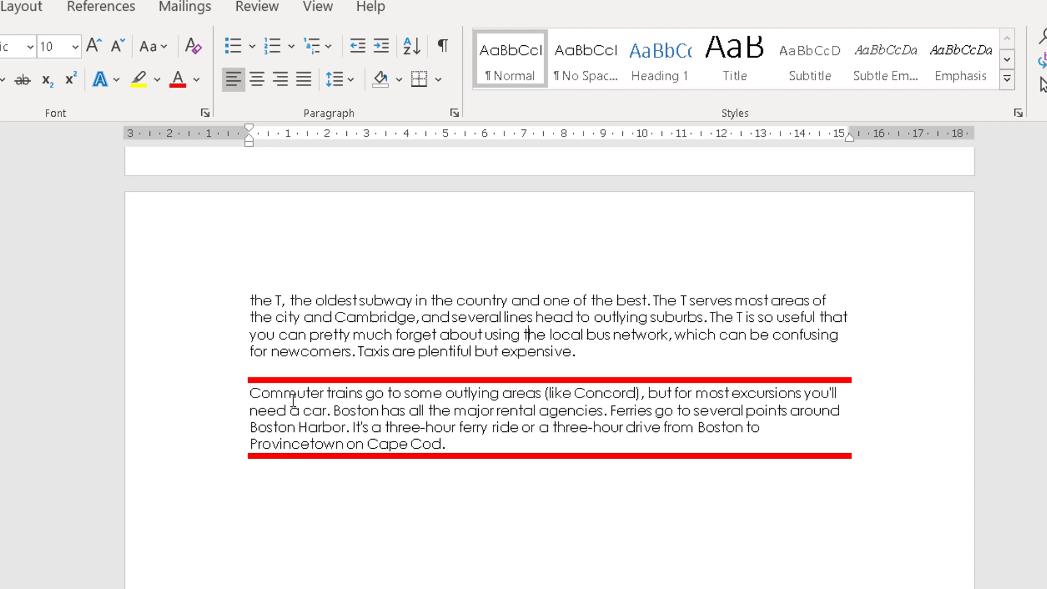
Set the distance between the Commuter trains paragraph's text and its red borders to 10 pt at the top and bottom
left_click_drag(196, 402, 195, 451)
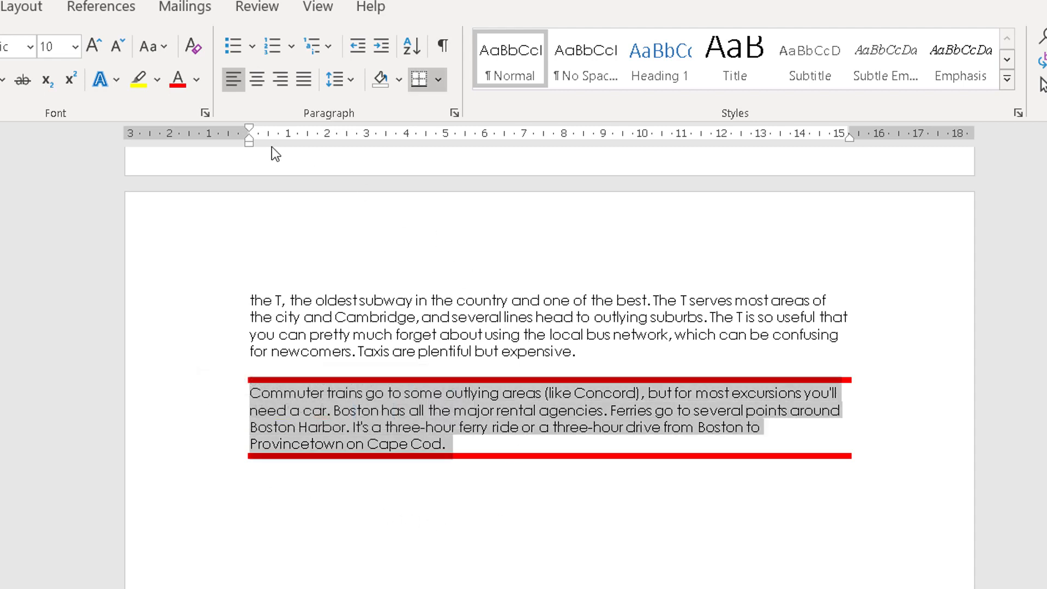
mouse_move(249, 145)
left_mouse_down()
mouse_move(267, 155)
mouse_move(243, 163)
mouse_move(251, 168)
left_mouse_up()
left_click(446, 82)
left_click(473, 557)
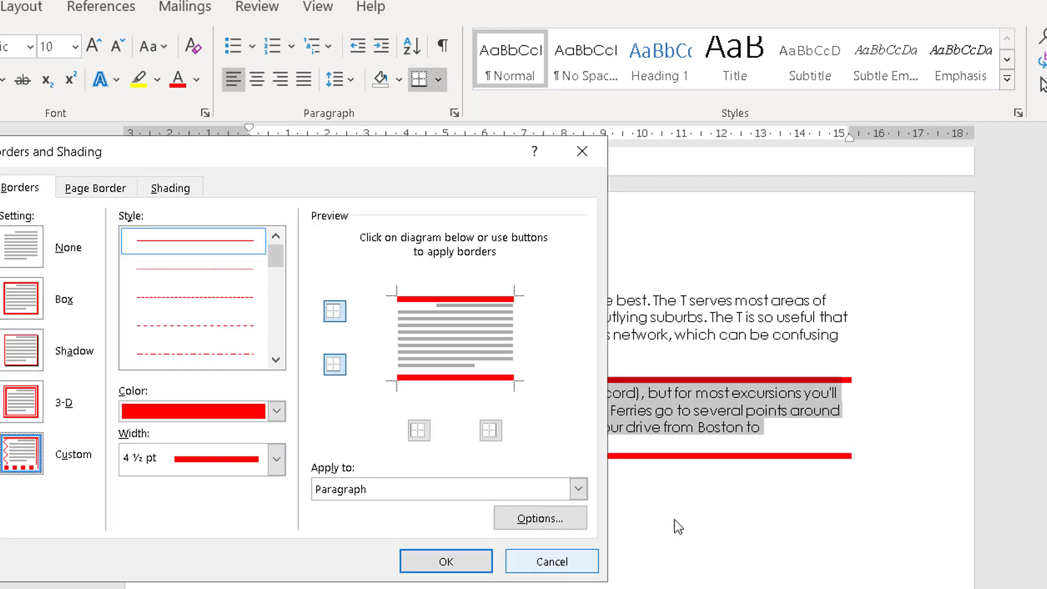
left_click(539, 519)
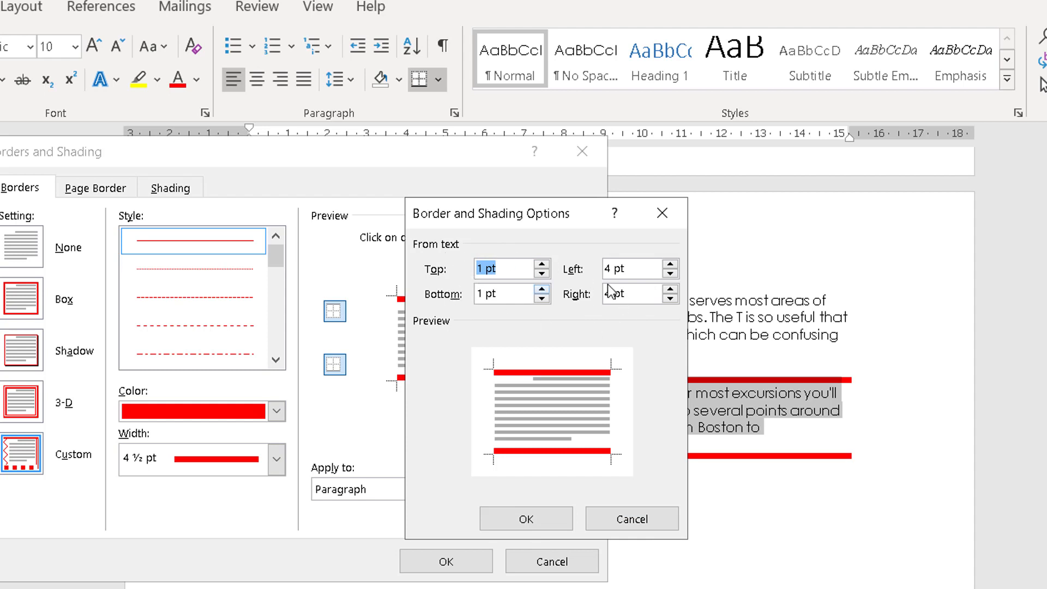
left_click(542, 264)
left_click(543, 264)
left_click(543, 264)
left_click(544, 264)
left_click(543, 264)
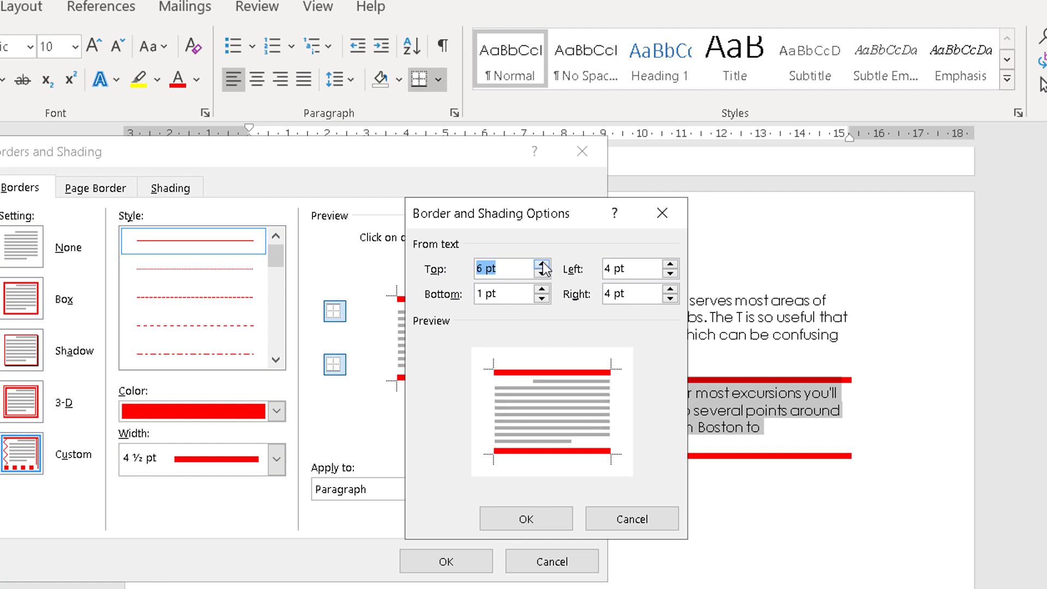
left_click(543, 264)
left_click(544, 264)
left_click(543, 264)
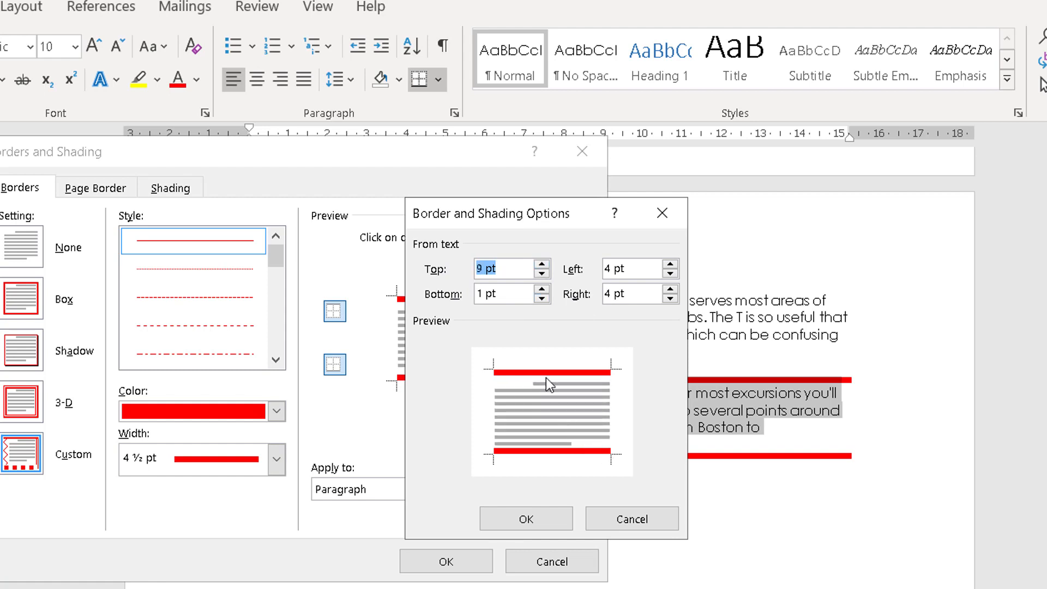
left_click(543, 264)
left_click(541, 289)
left_click(542, 289)
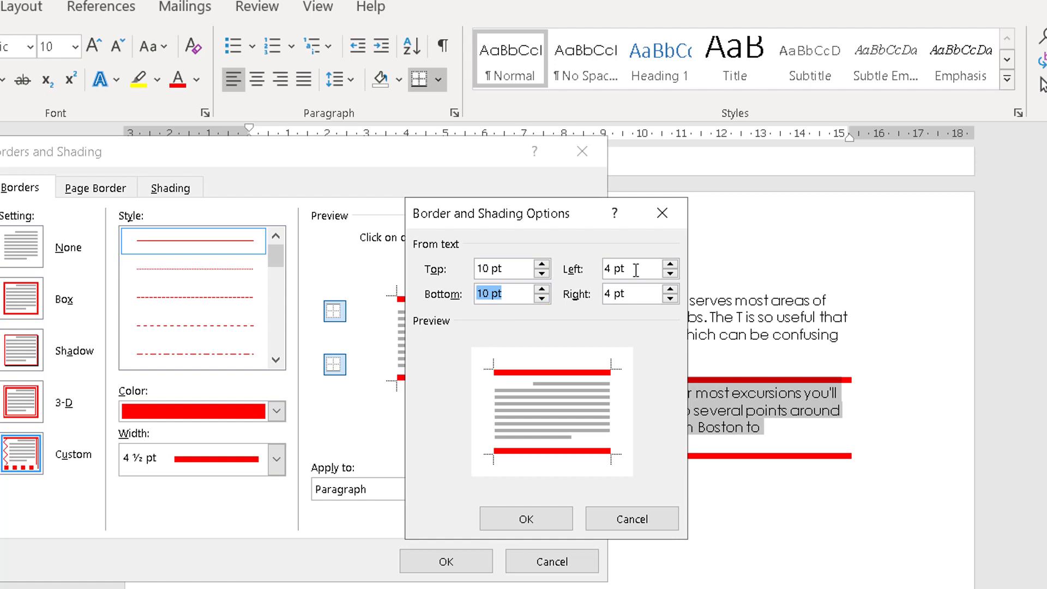
Set the border's distance from text to 14 pt left and 12 pt right, apply the spacing and deselect the paragraph
left_click(671, 264)
left_click(670, 264)
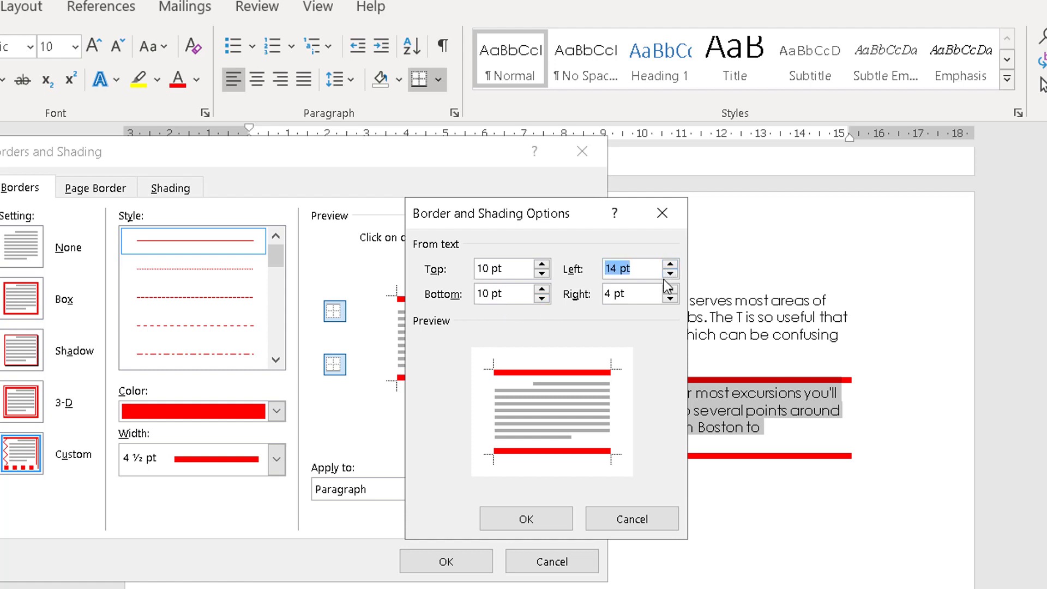
left_click(670, 289)
left_click(670, 289)
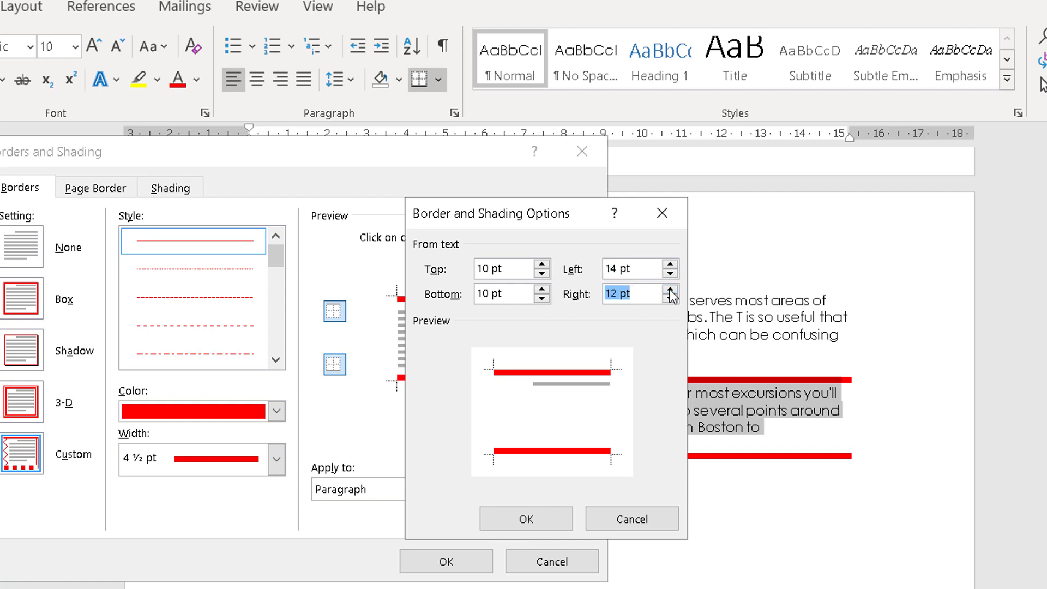
left_click(533, 519)
left_click(445, 562)
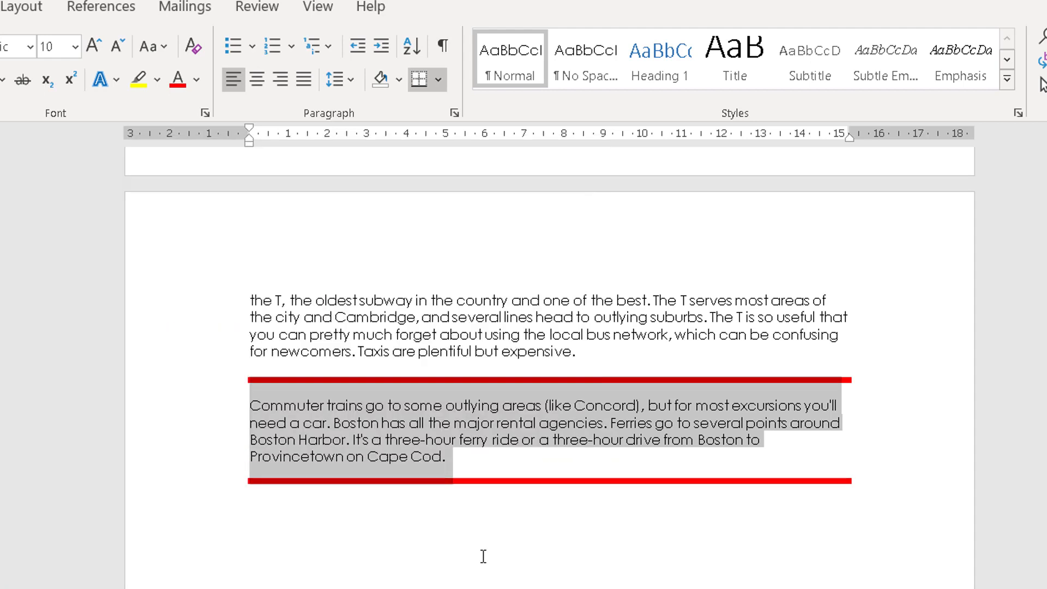
left_click(503, 414)
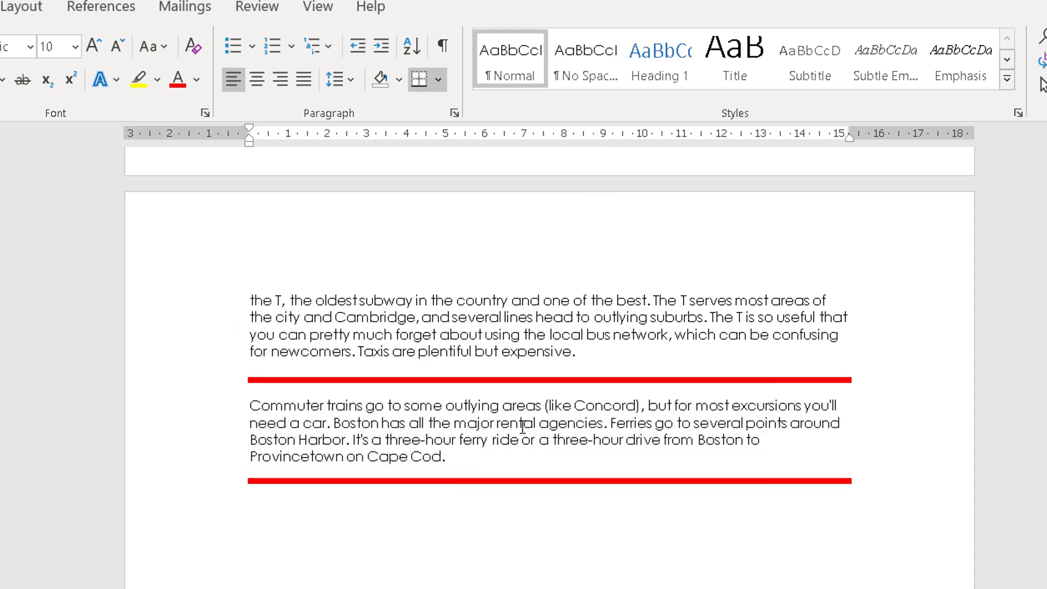